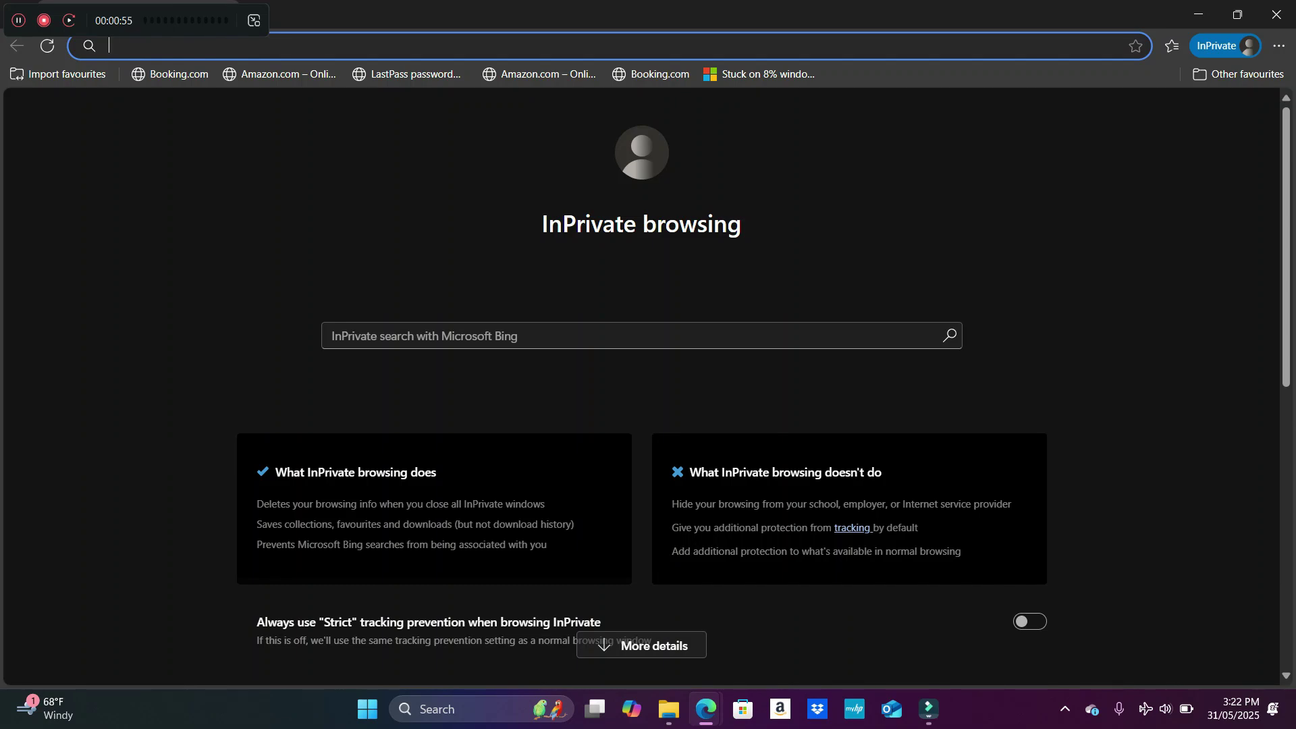
# Log in to the GL-MT3000 router at its 192 address with the admin password
pyautogui.write('192.168.10.1/#/login')
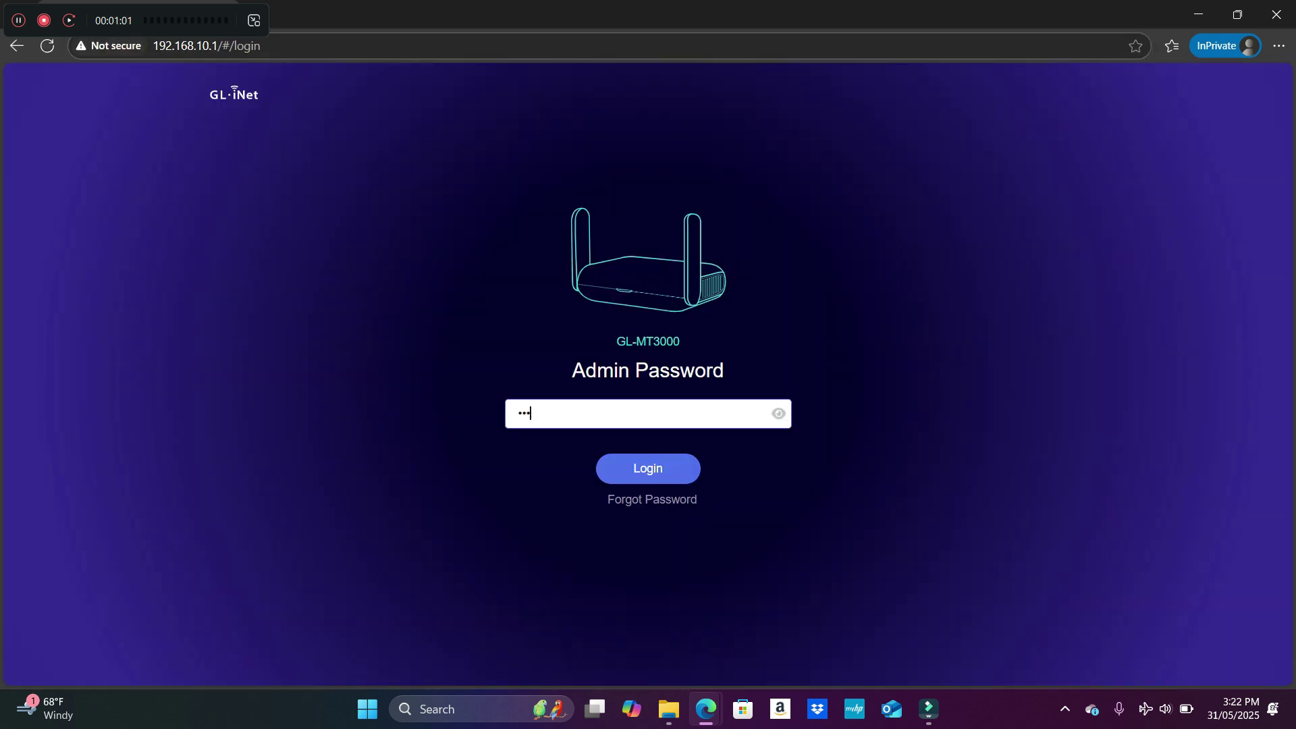
pyautogui.write('•••••')
pyautogui.press('Return')
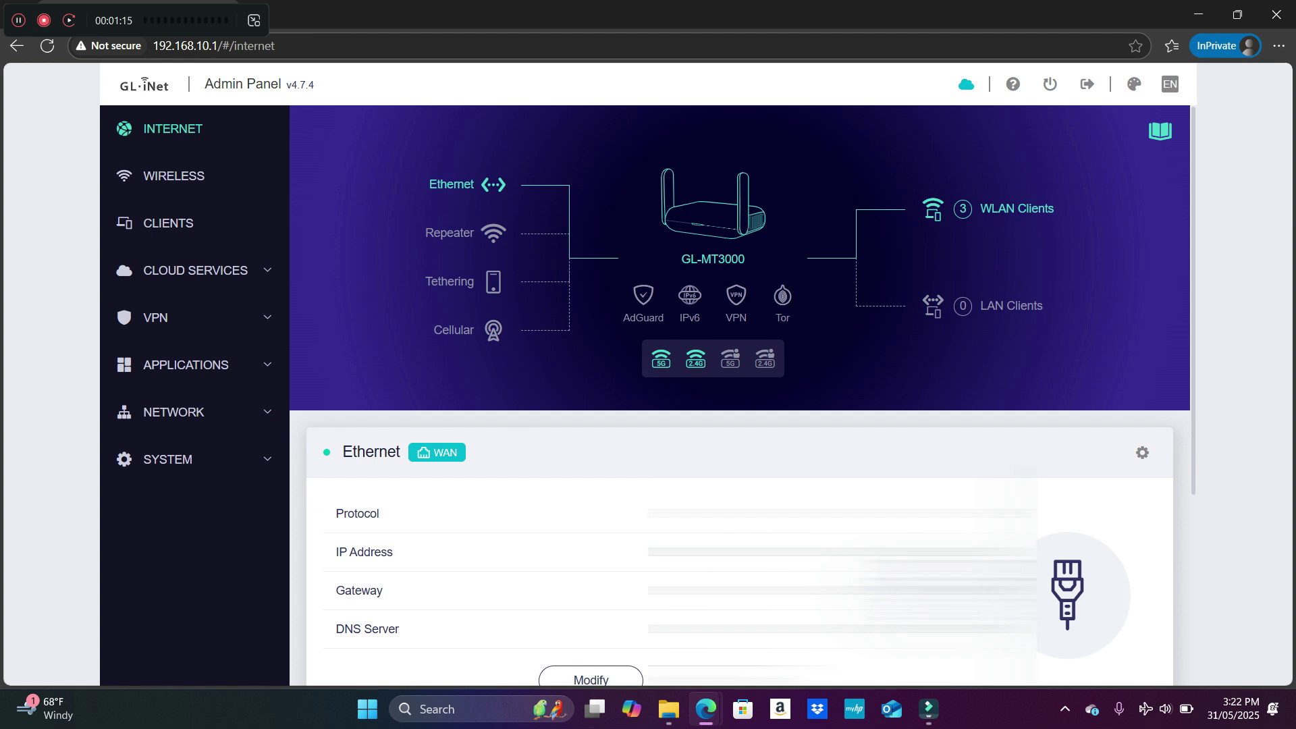
pyautogui.scroll(-5, 742, 396)
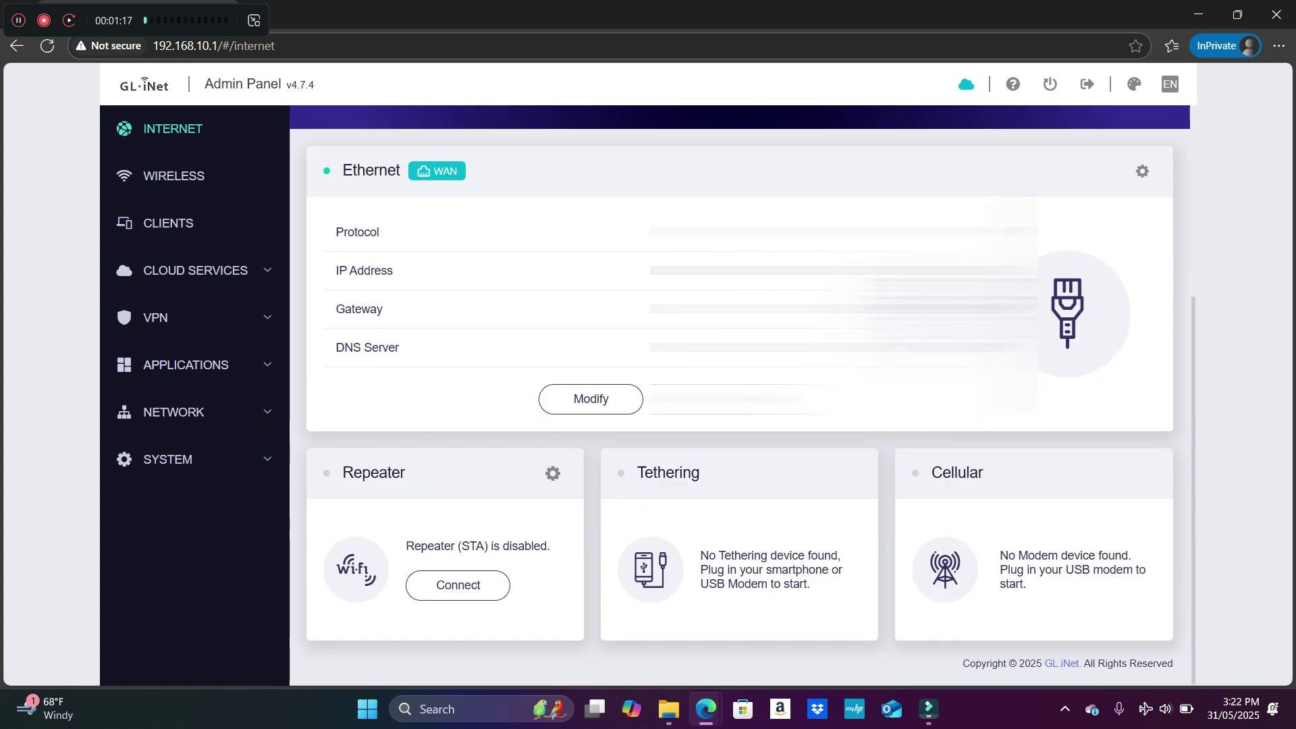
pyautogui.scroll(5, 742, 395)
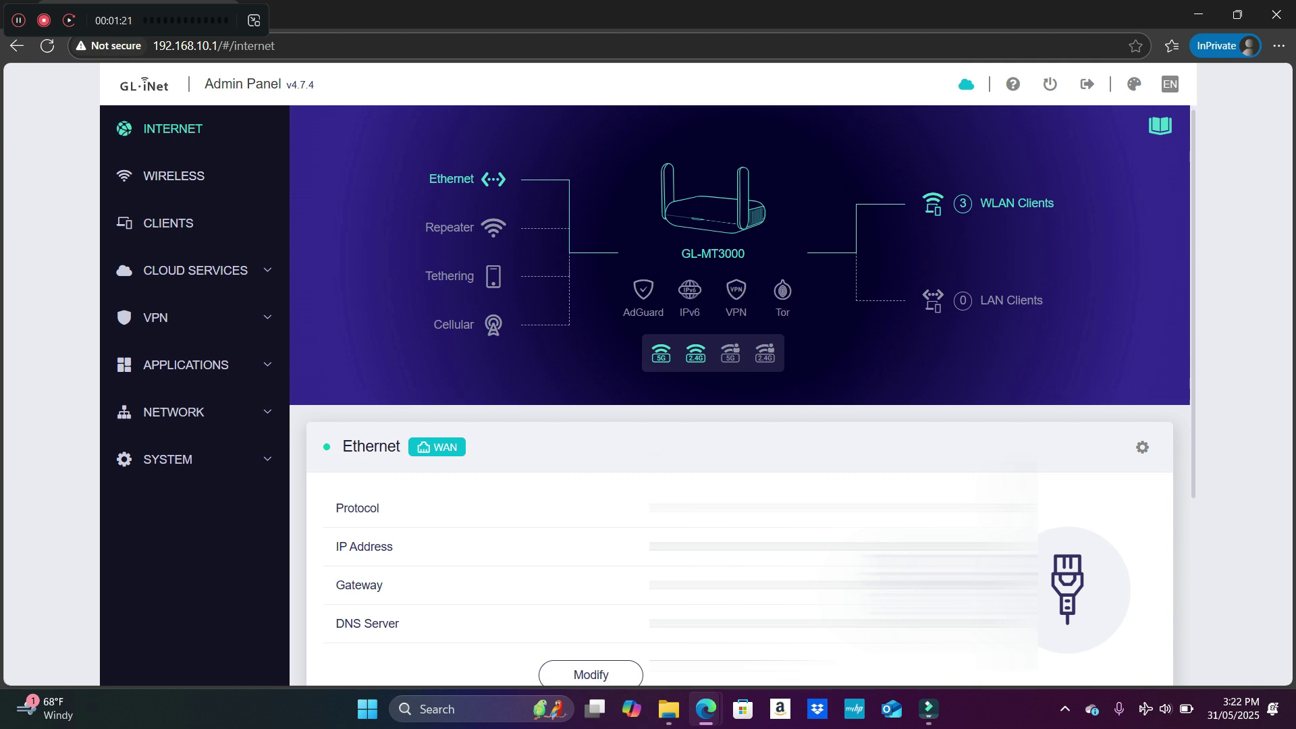
pyautogui.scroll(-2, 742, 396)
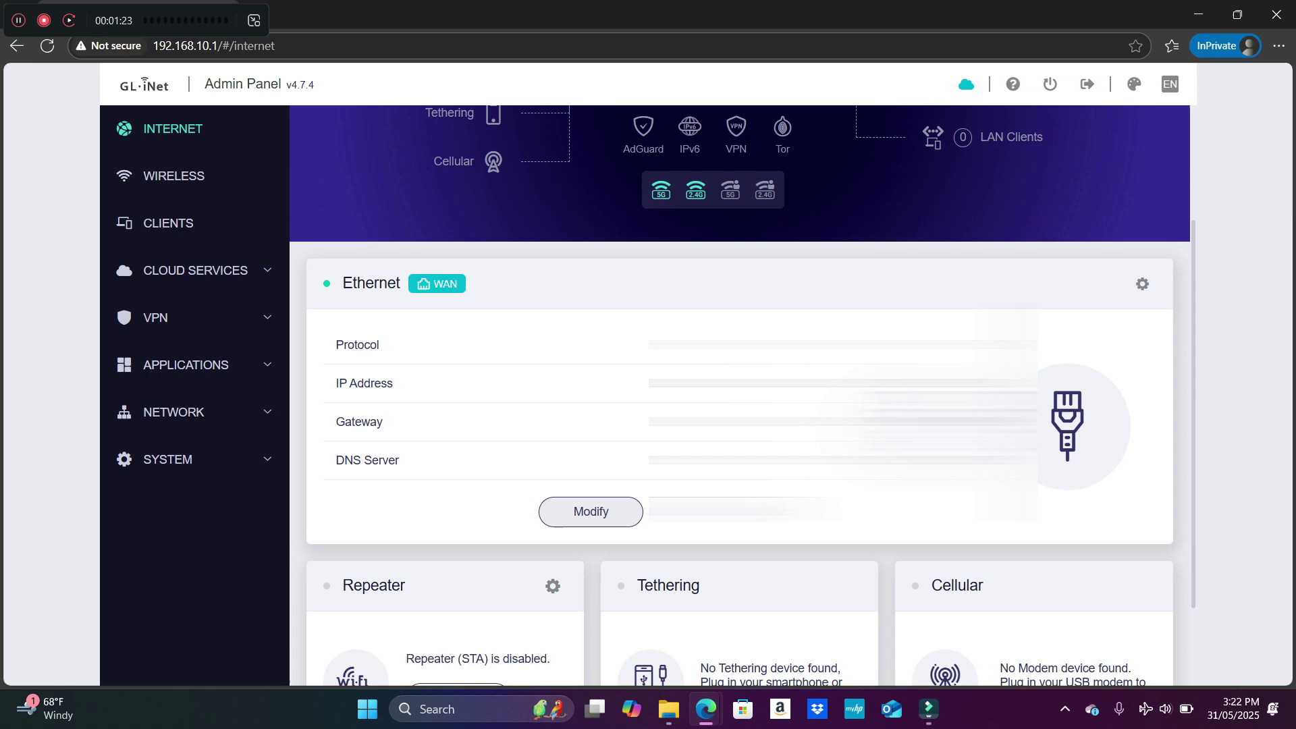
pyautogui.scroll(-2, 742, 395)
pyautogui.scroll(3, 742, 396)
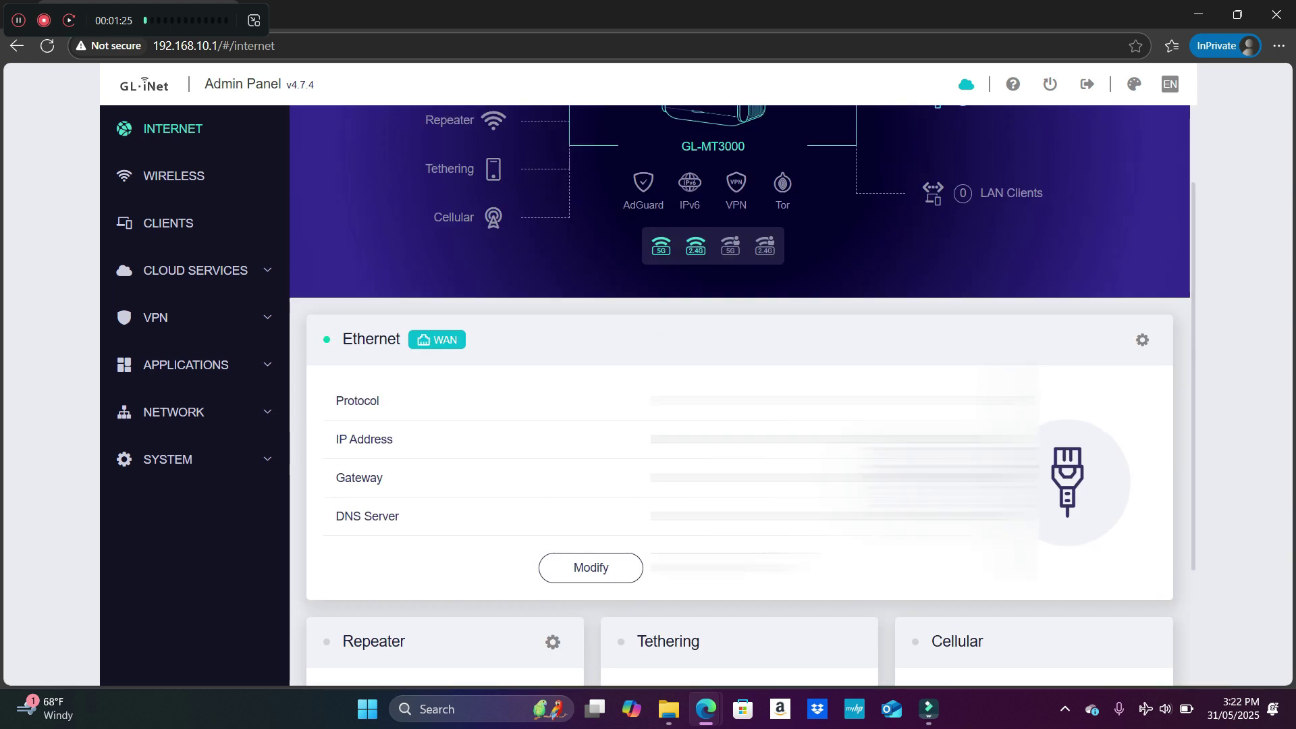
pyautogui.scroll(-2, 742, 396)
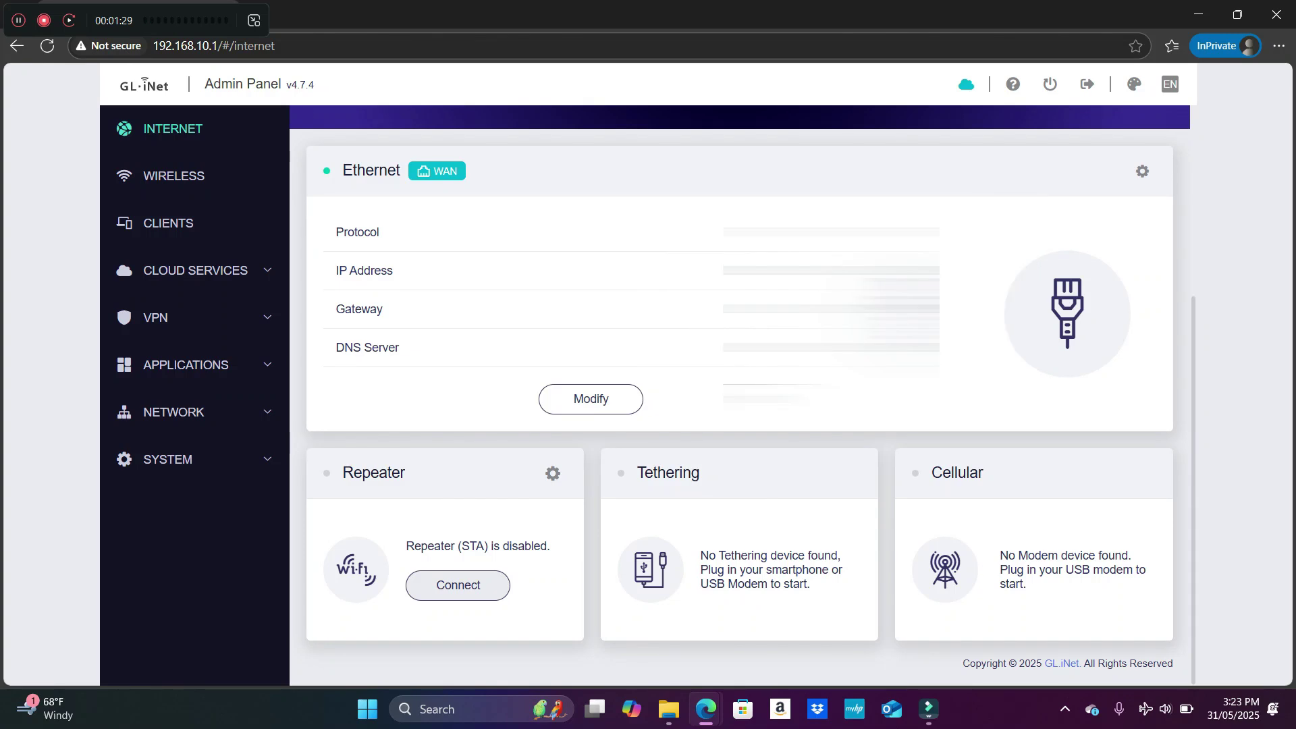
pyautogui.scroll(2, 743, 395)
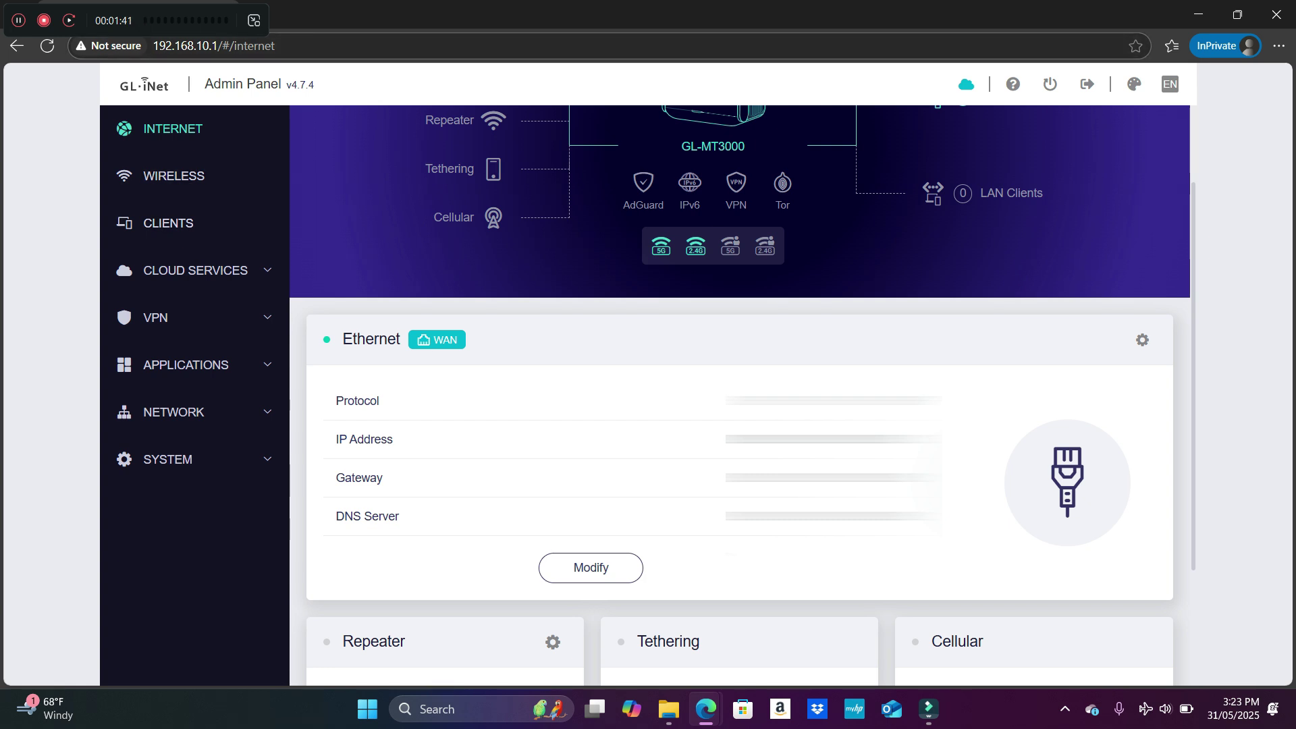
# Browse the OpenVPN Client and OpenVPN Server pages, then expand the Applications section
pyautogui.click(156, 318)
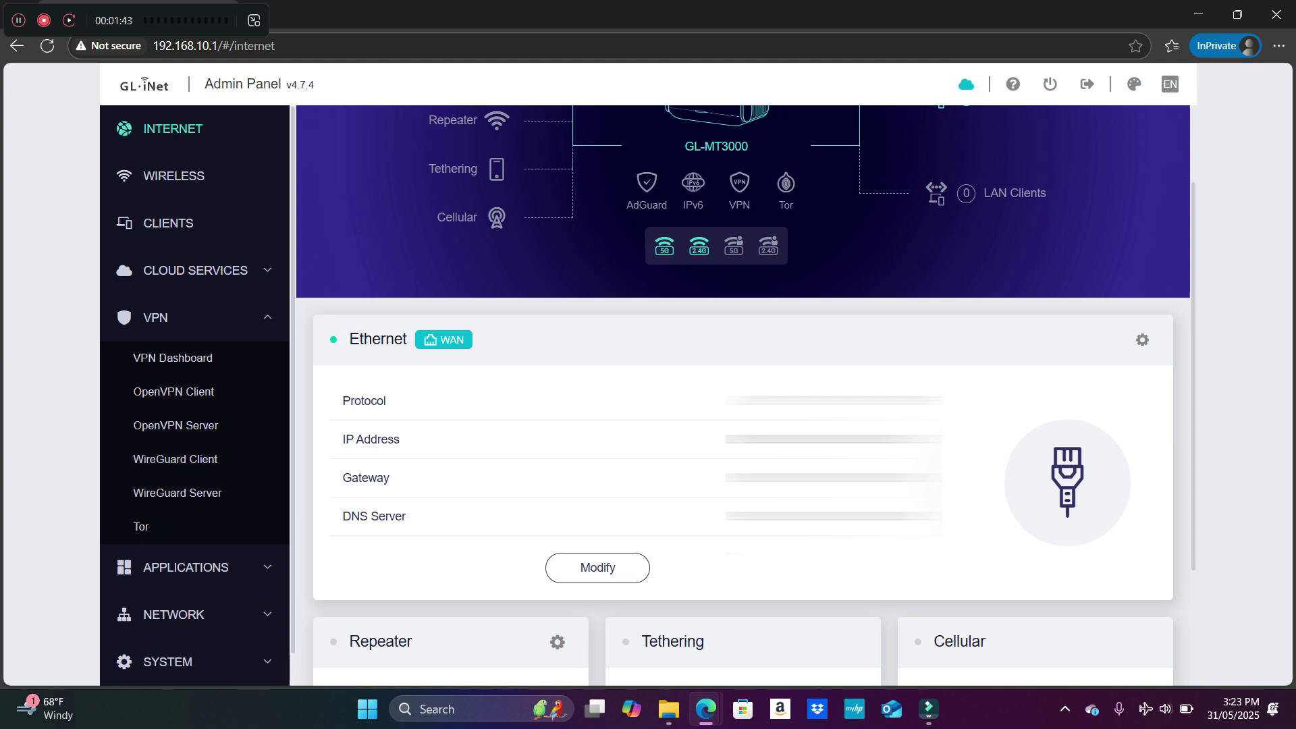
pyautogui.click(173, 392)
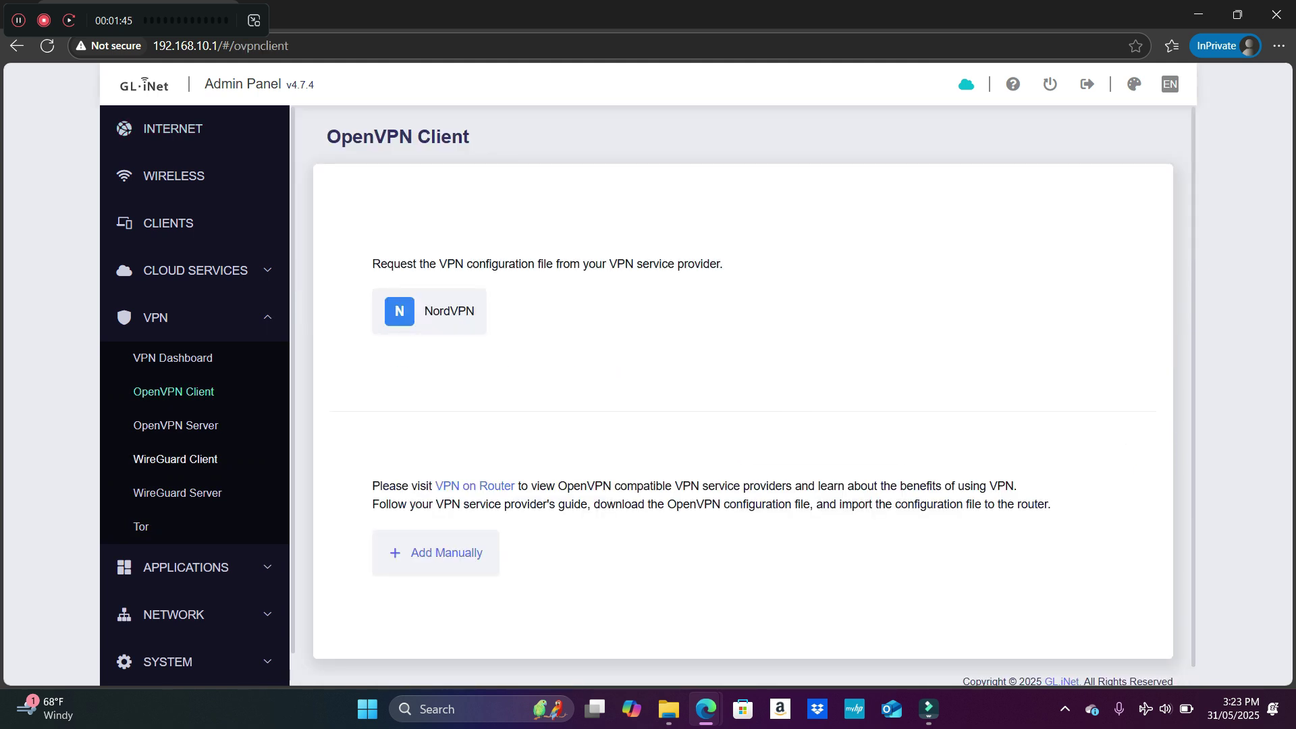
pyautogui.click(175, 425)
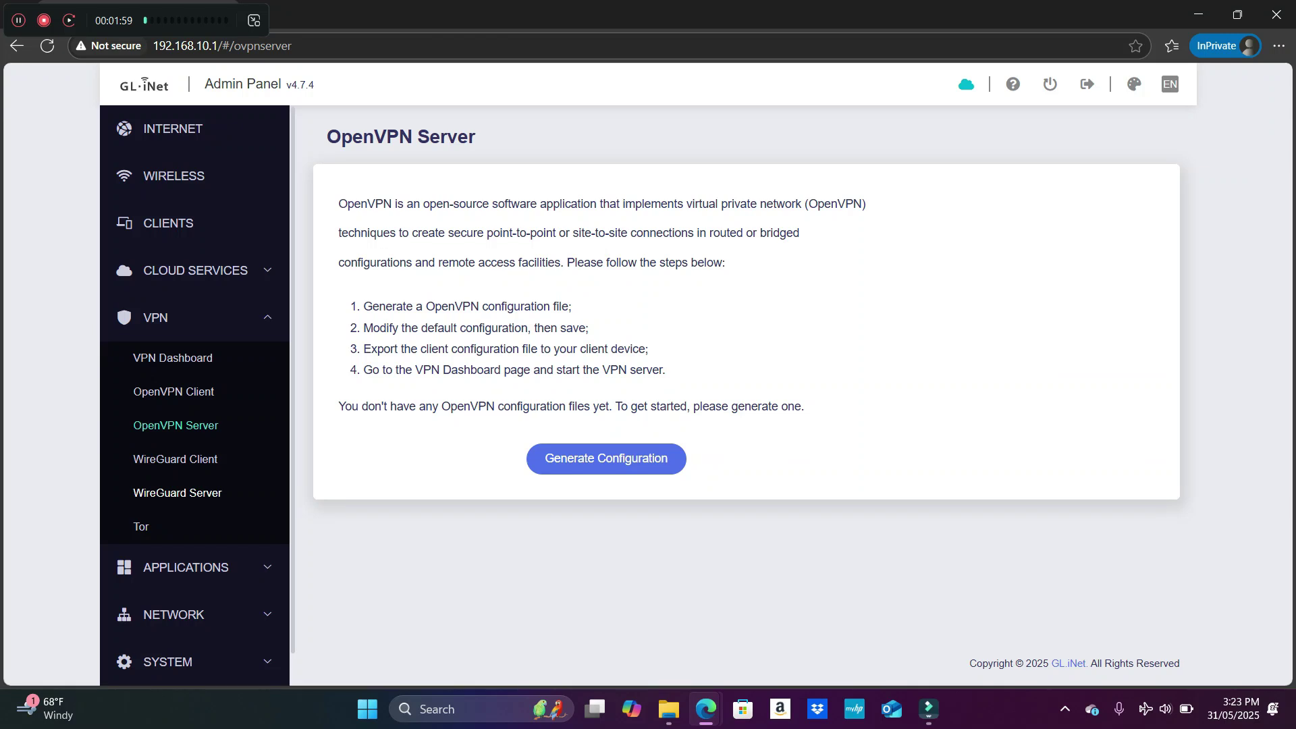
pyautogui.scroll(-1, 177, 493)
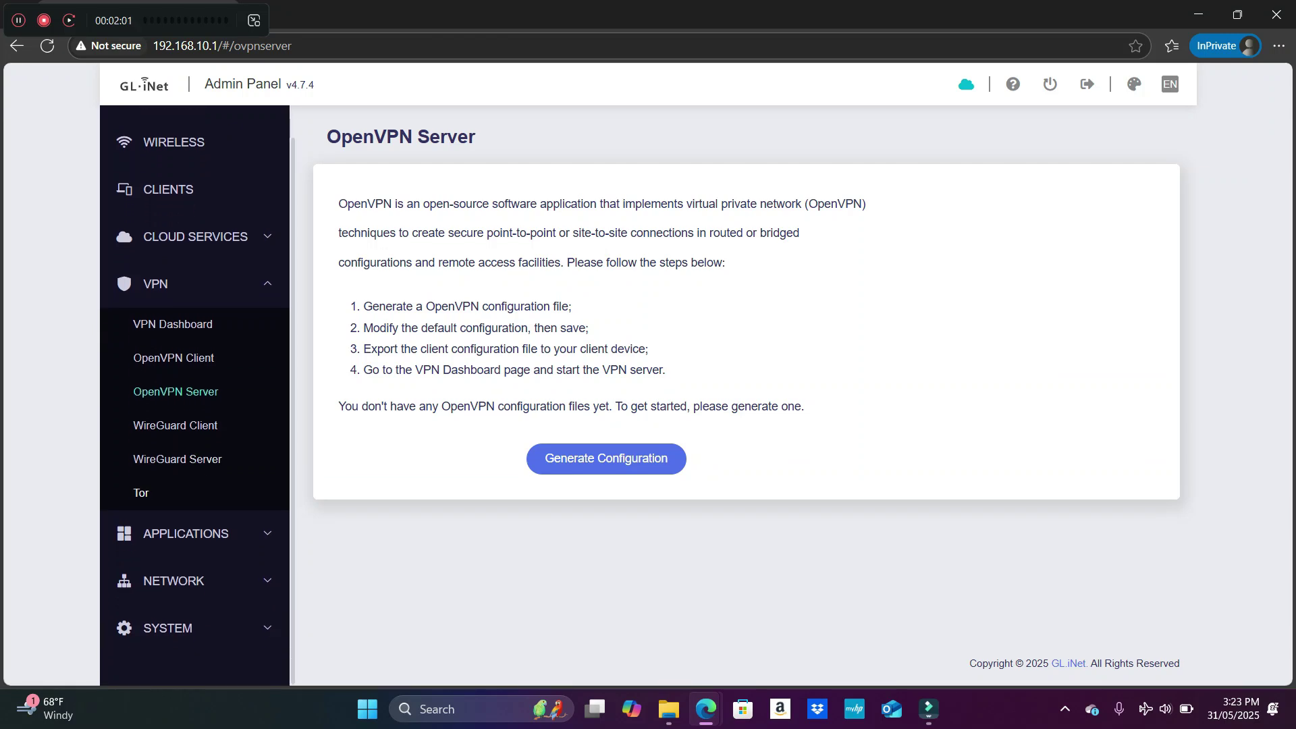
pyautogui.click(185, 533)
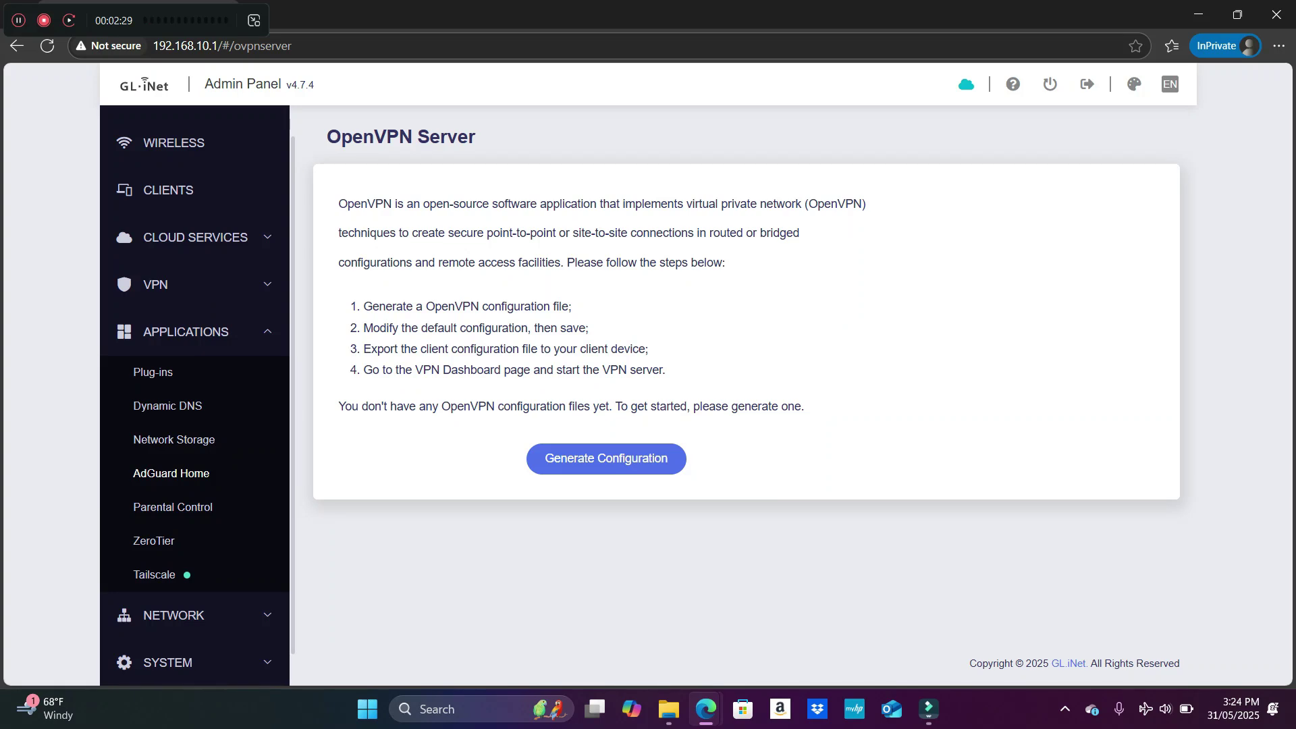
# View the AdGuard Home page, which shows it disabled, then expand the Network section
pyautogui.click(170, 473)
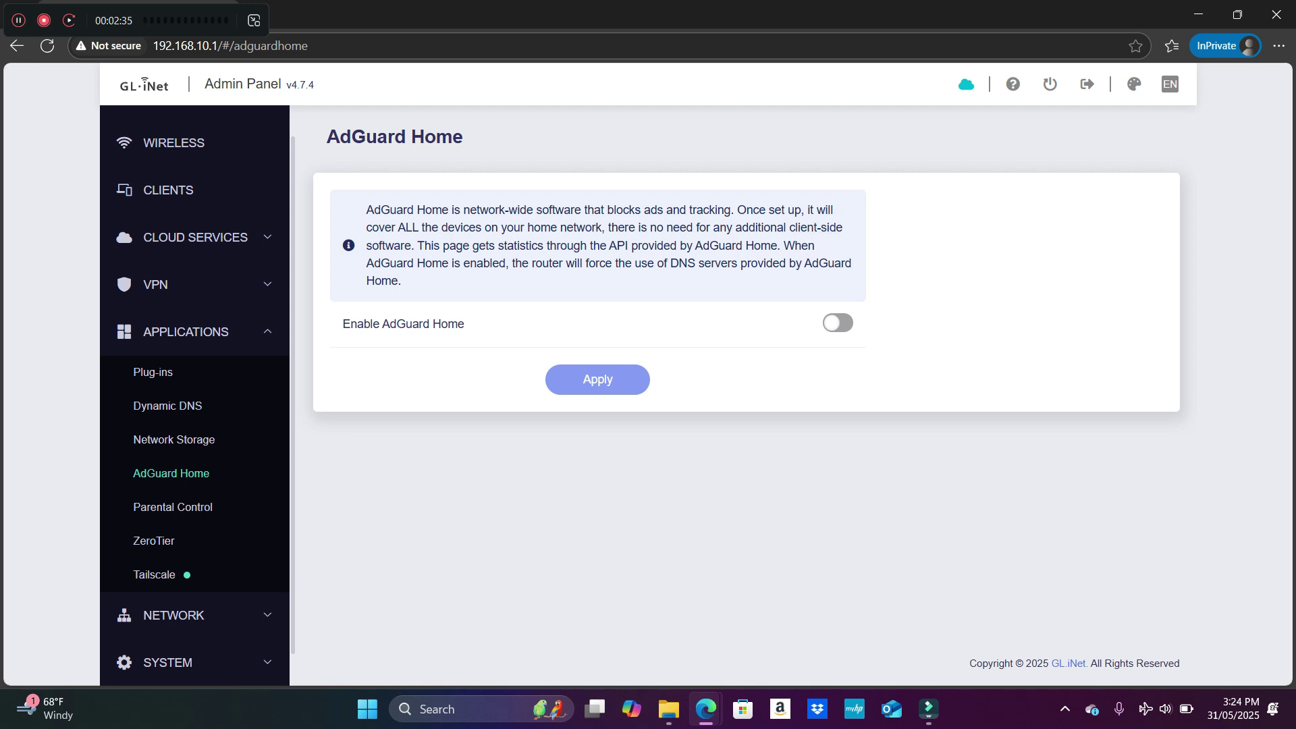
pyautogui.scroll(-1, 169, 540)
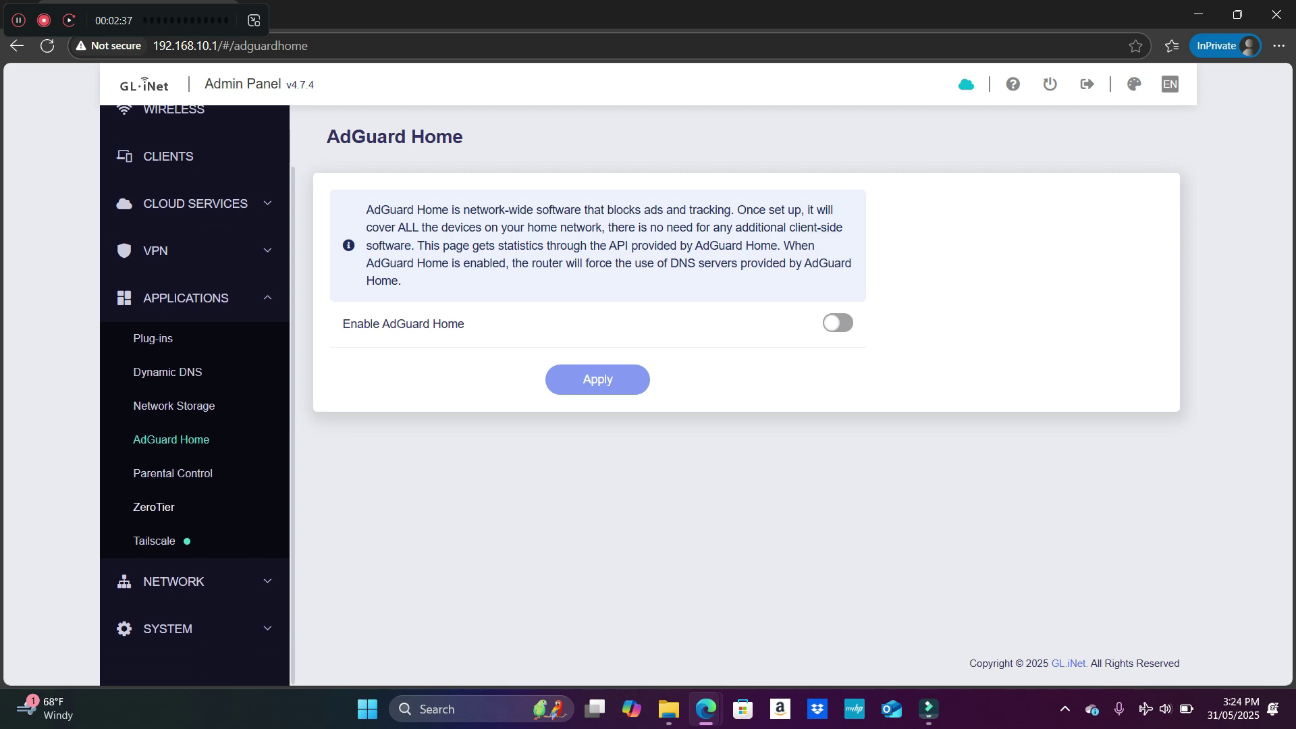
pyautogui.click(173, 581)
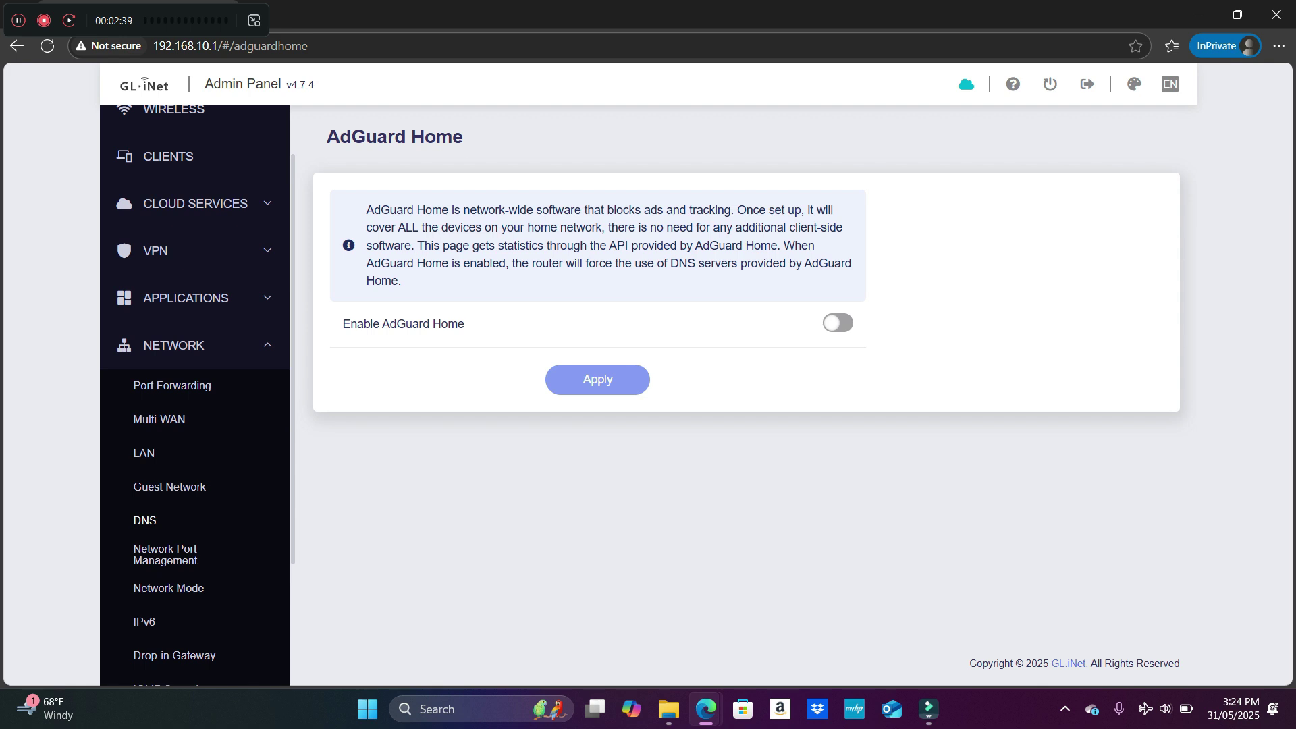
pyautogui.scroll(-3, 168, 520)
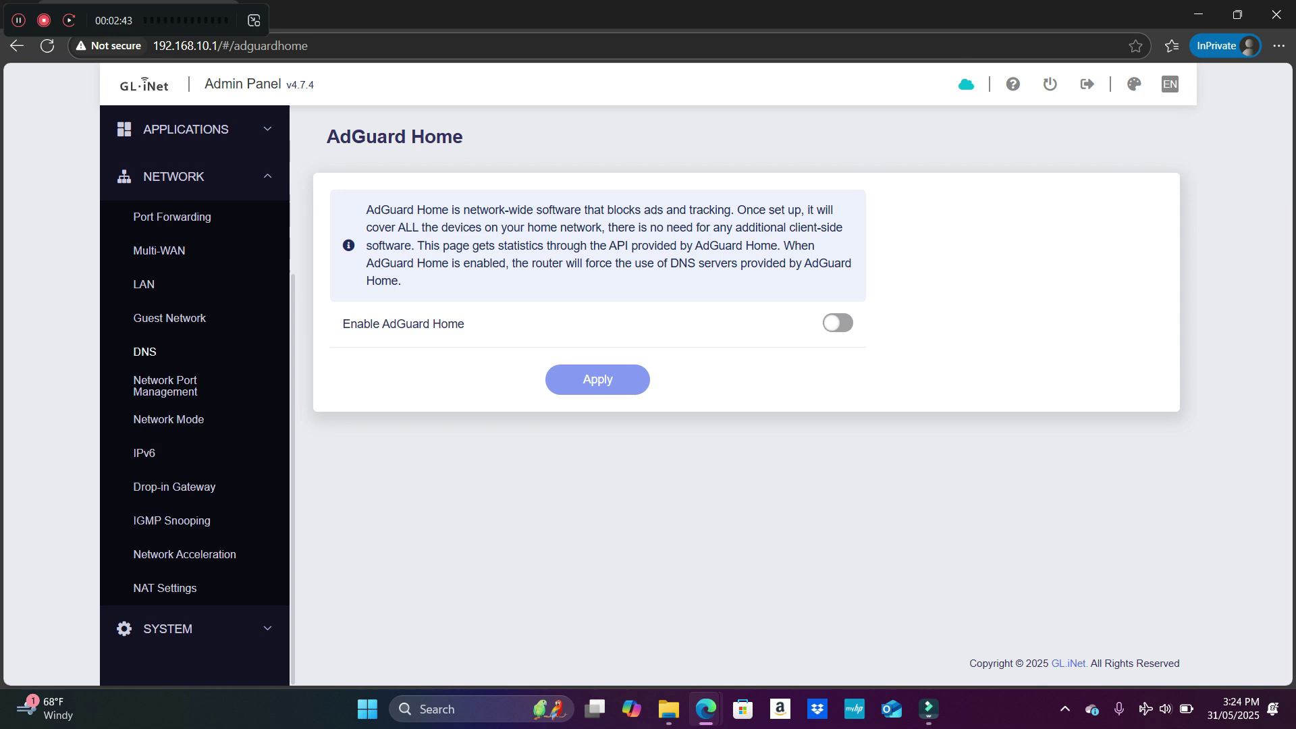
# Check the DNS mode options, keeping Manual DNS with servers 8.8.8.8 and 8.8.4.4
pyautogui.click(145, 351)
pyautogui.scroll(-2, 742, 391)
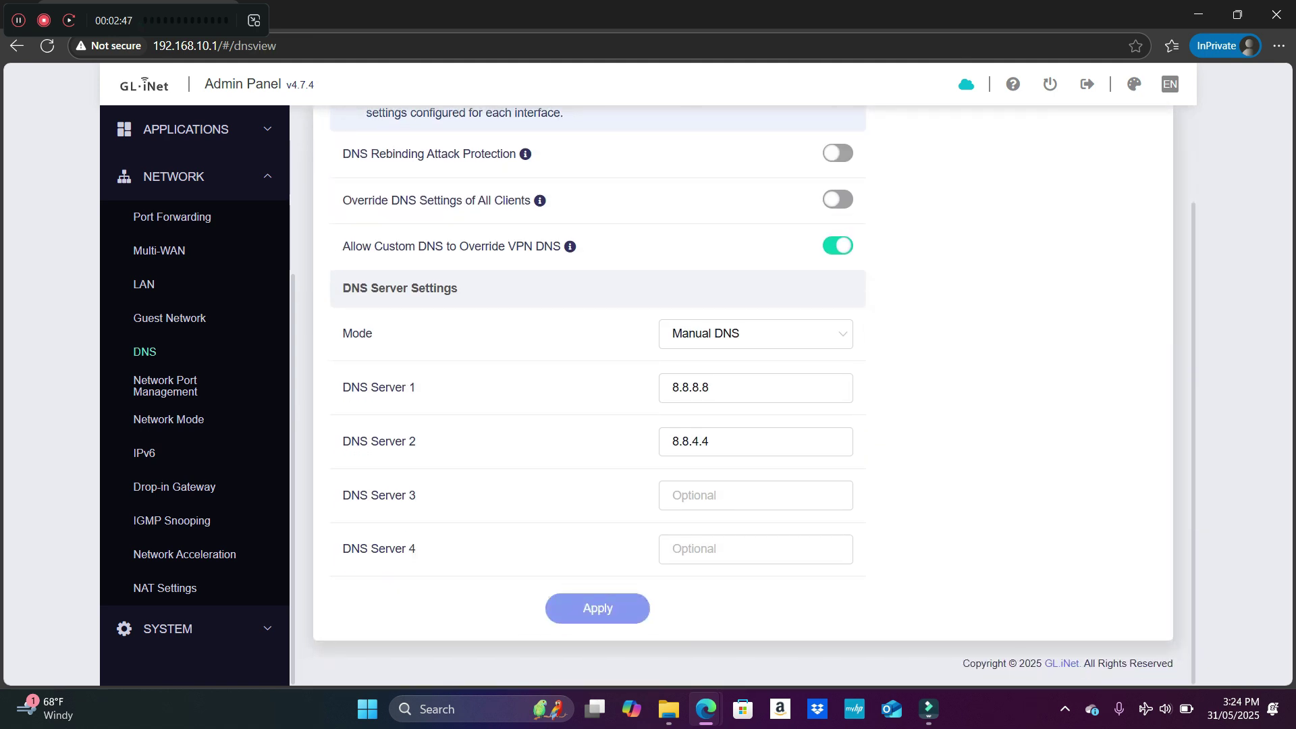
pyautogui.click(756, 334)
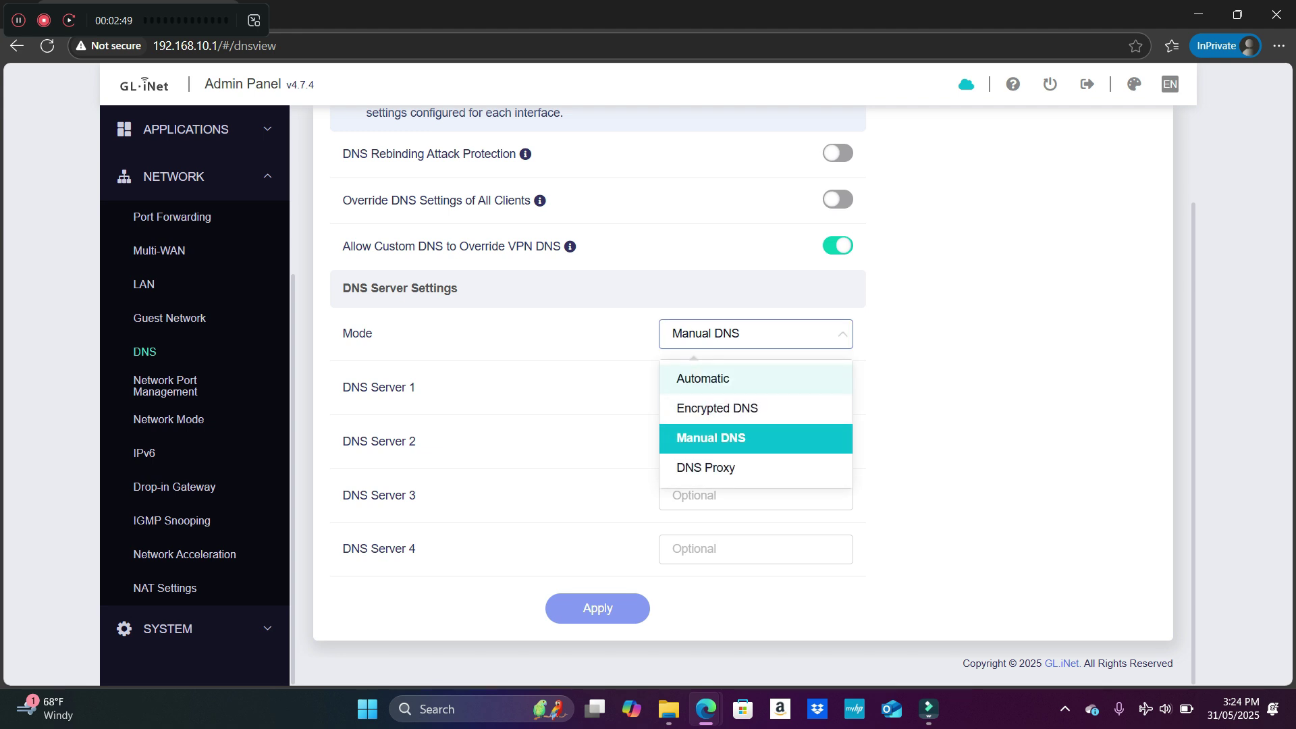
pyautogui.press('Escape')
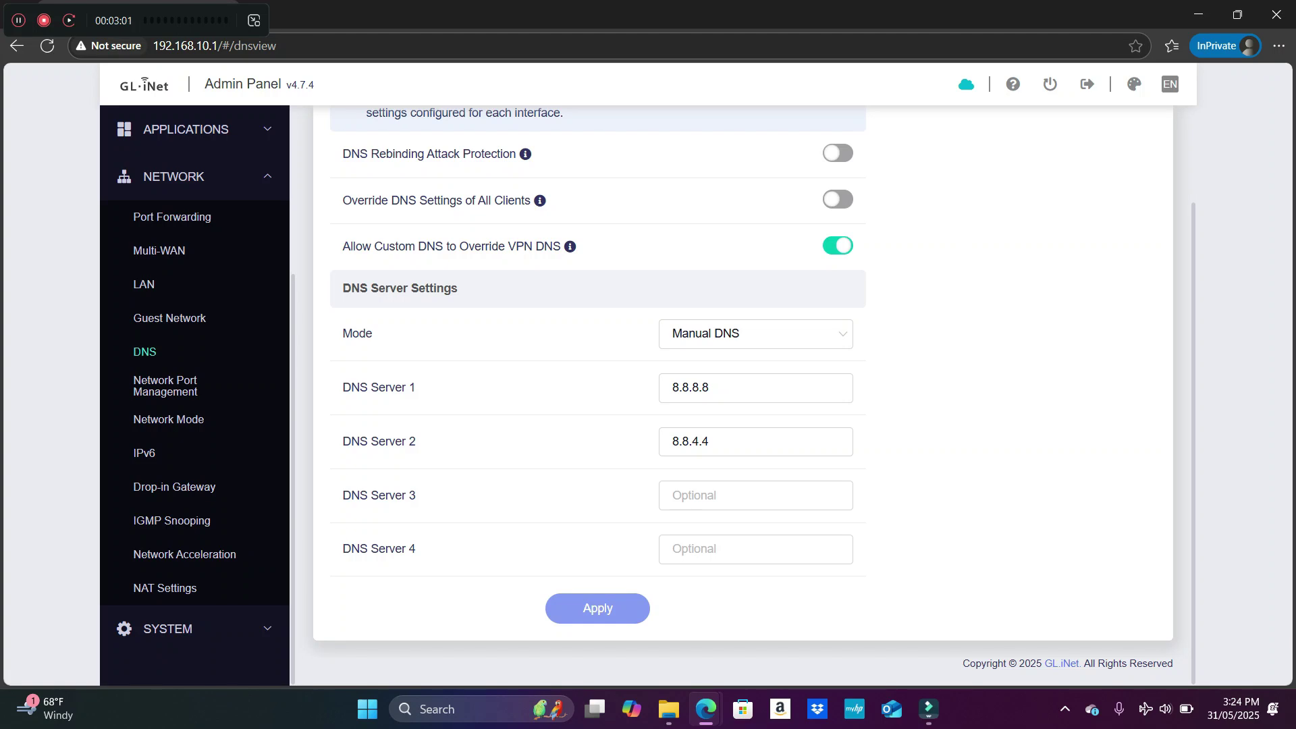
pyautogui.scroll(2, 752, 395)
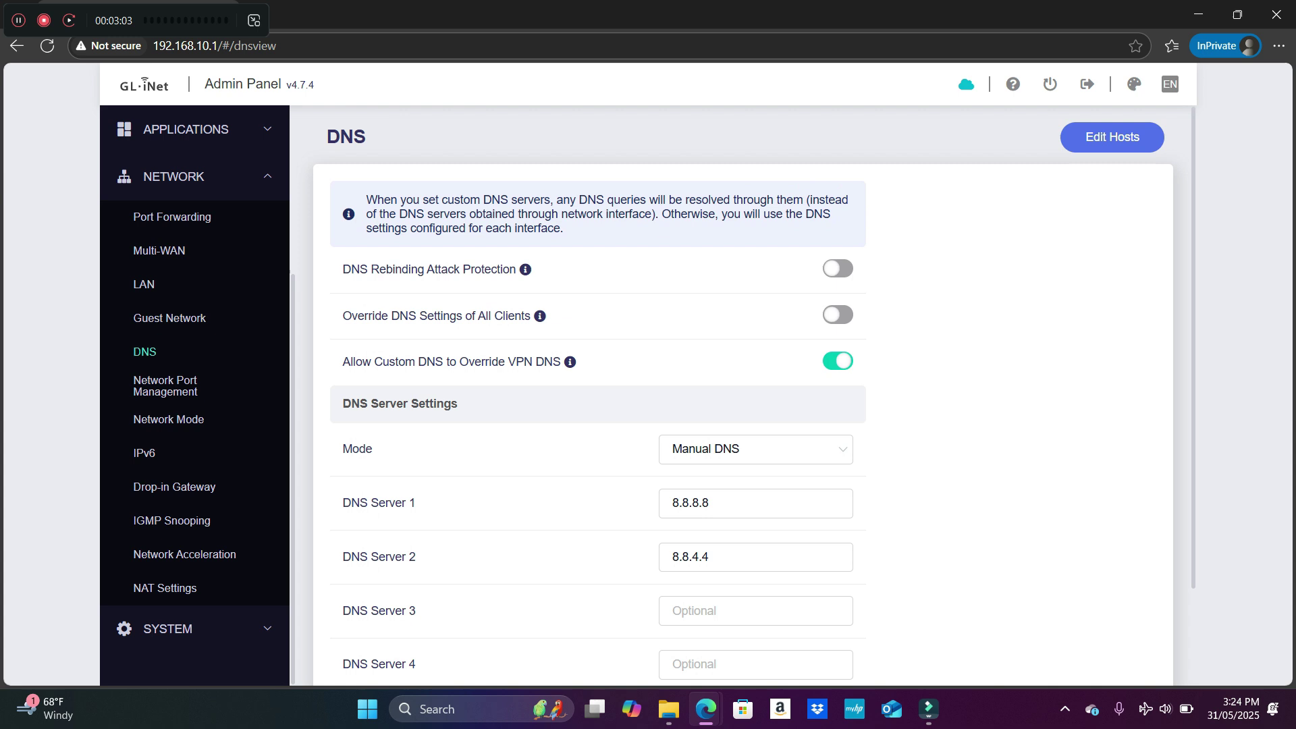
pyautogui.scroll(-2, 743, 395)
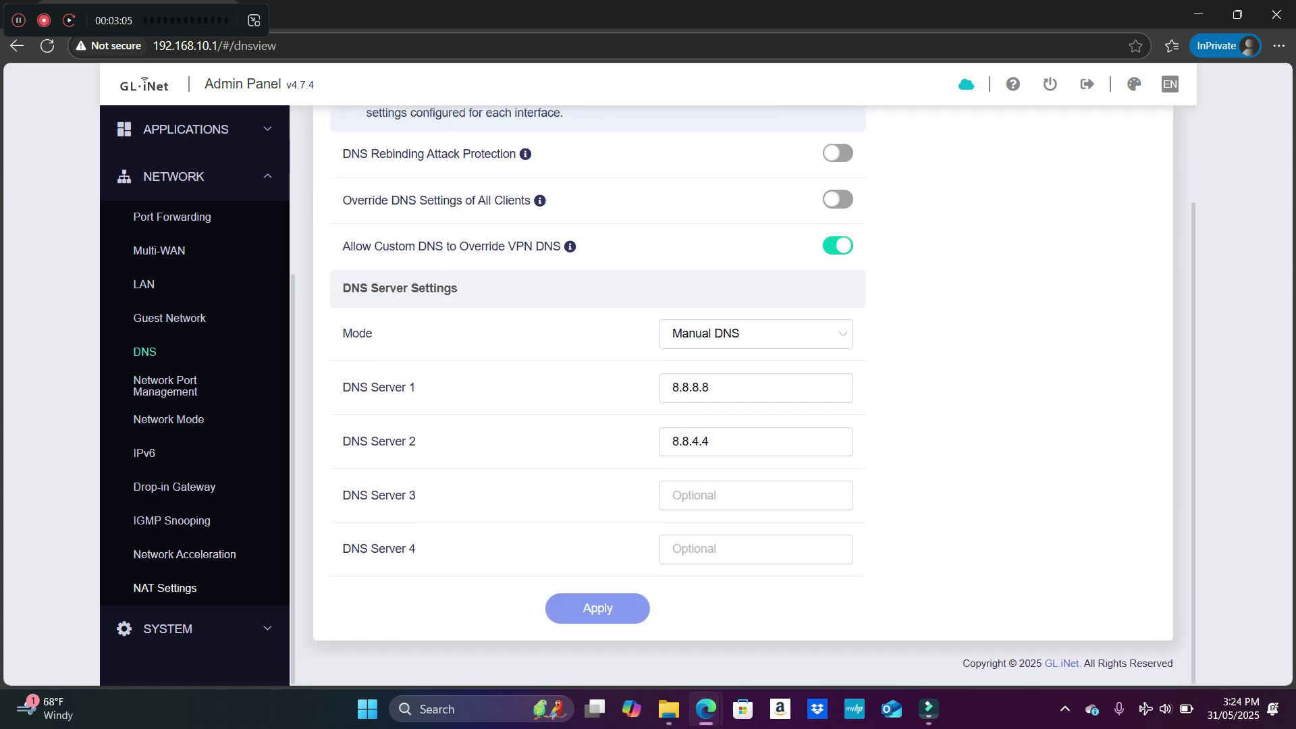
pyautogui.click(168, 628)
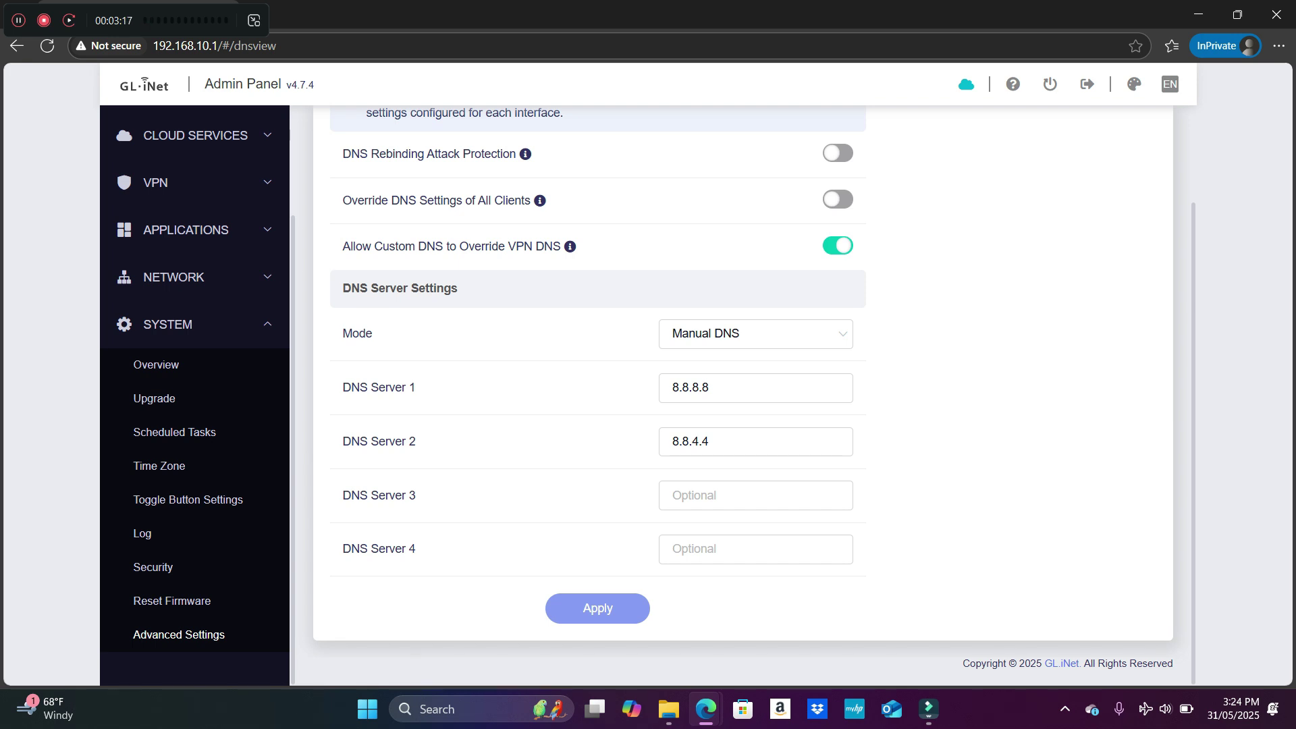
# Open LuCI from Advanced Settings and log in as root with the root password
pyautogui.click(179, 634)
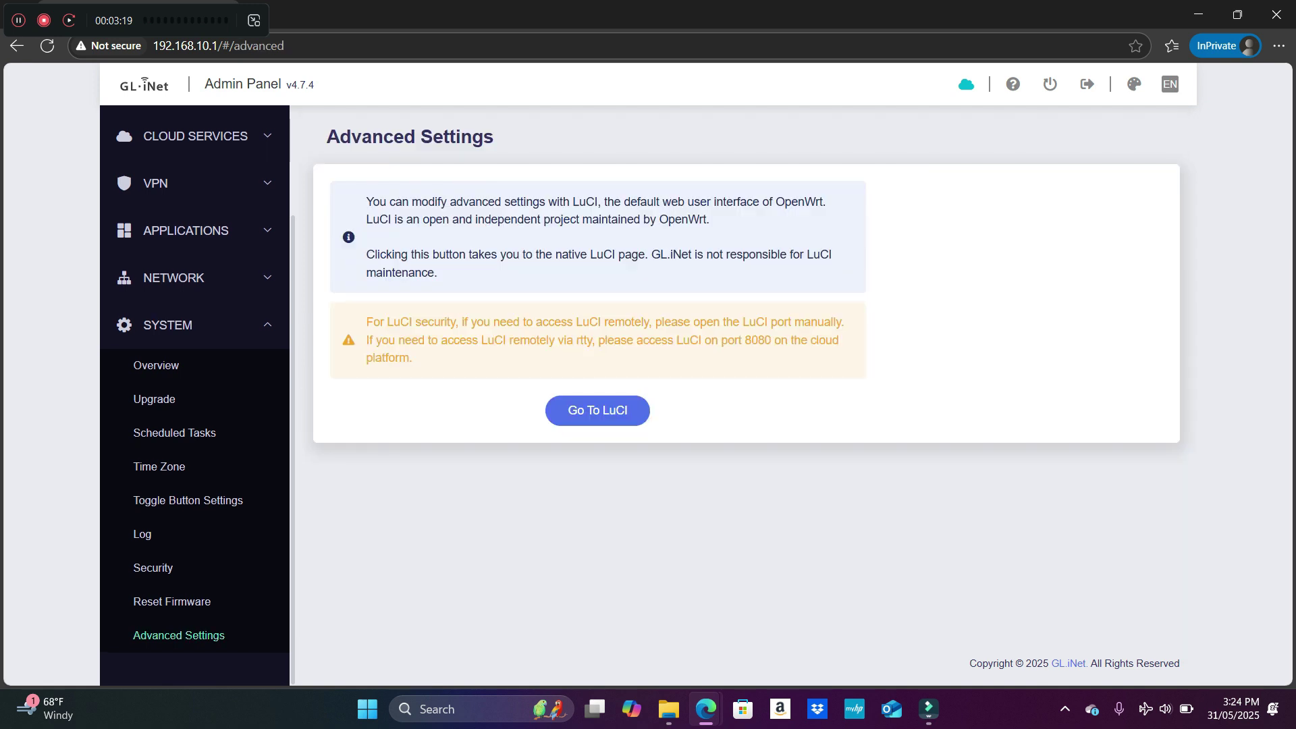
pyautogui.click(598, 411)
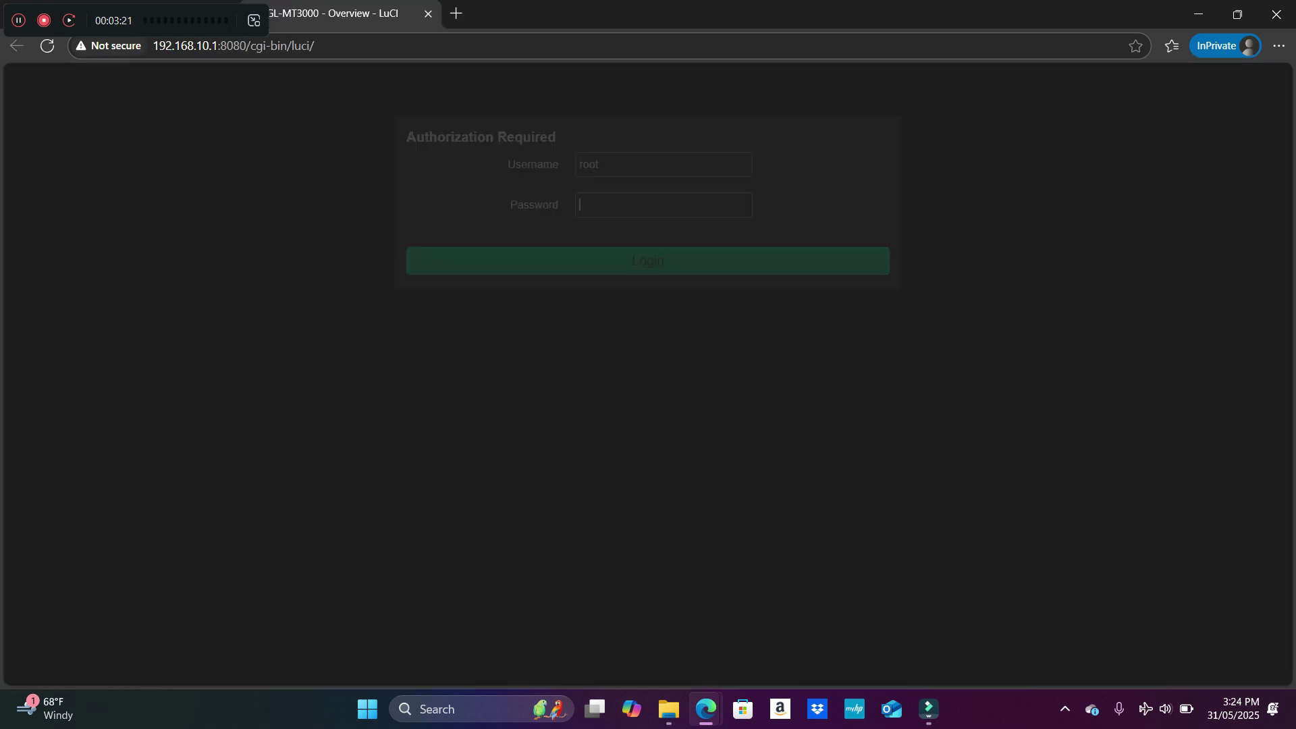
pyautogui.write('••••••••••')
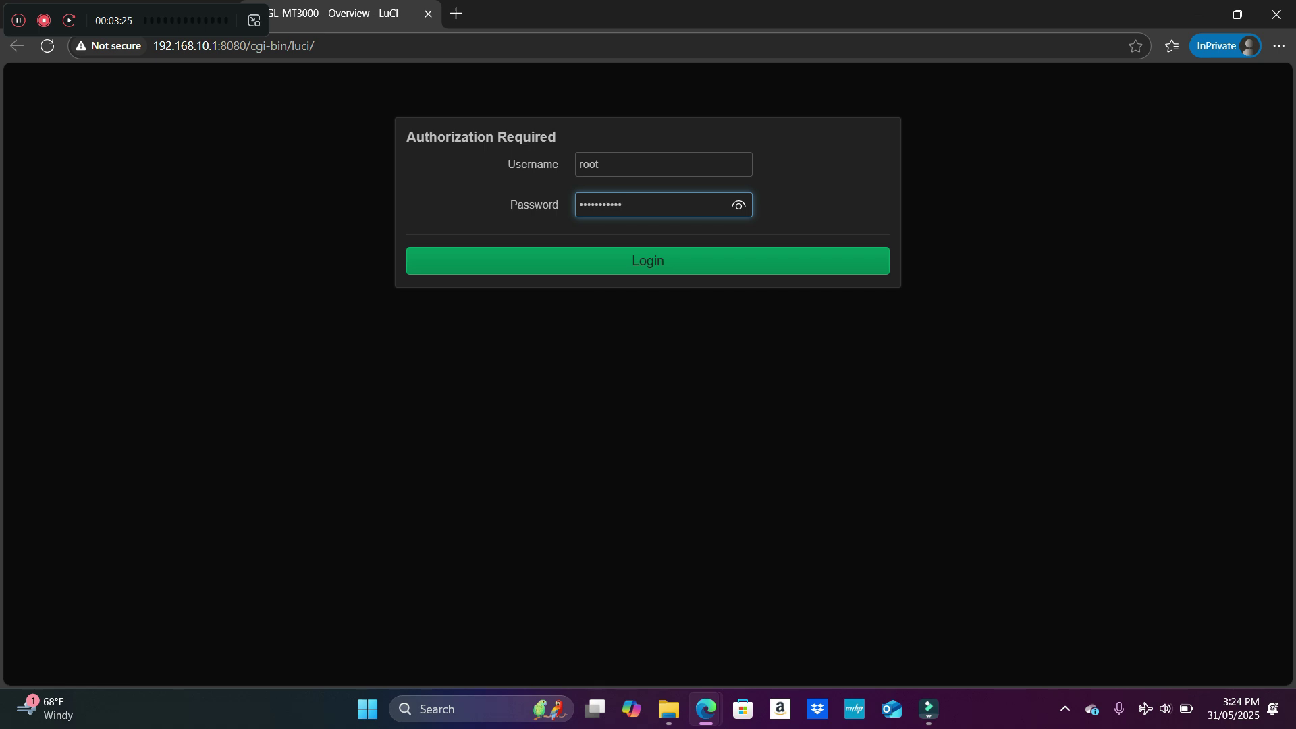
pyautogui.press('Return')
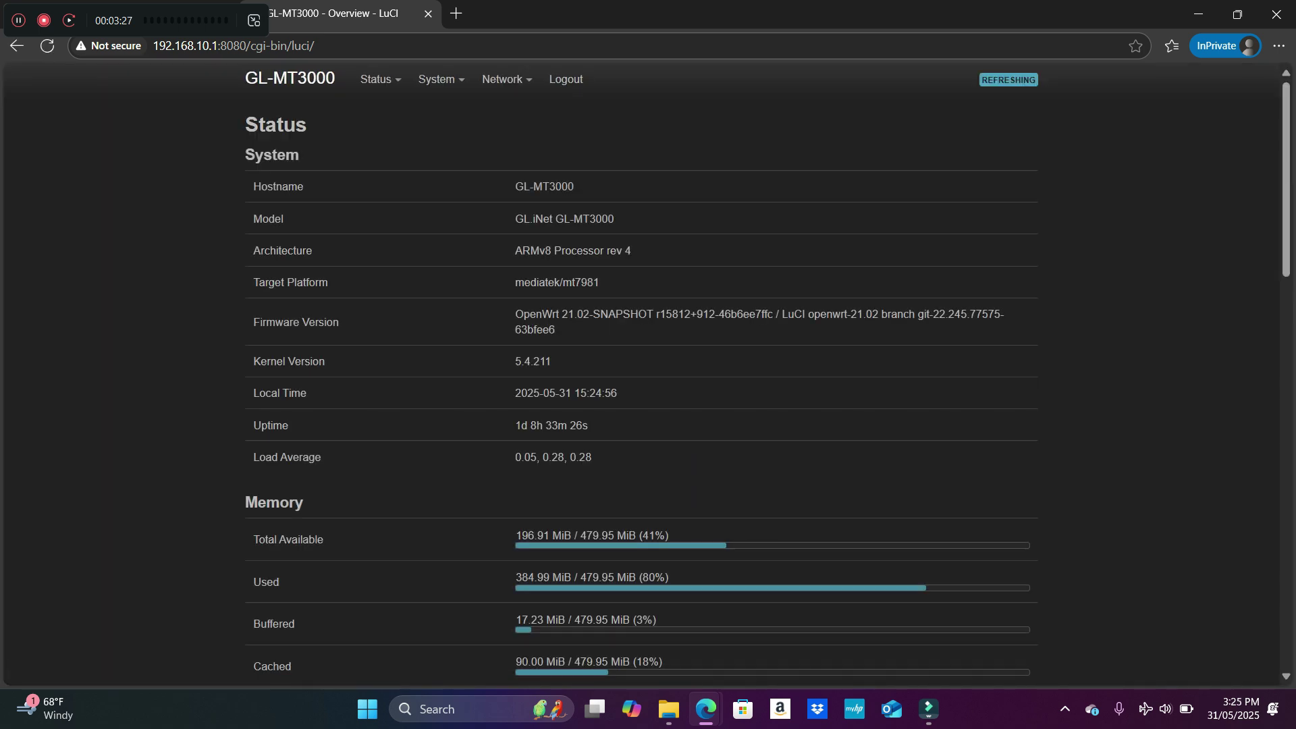
pyautogui.moveTo(503, 79)
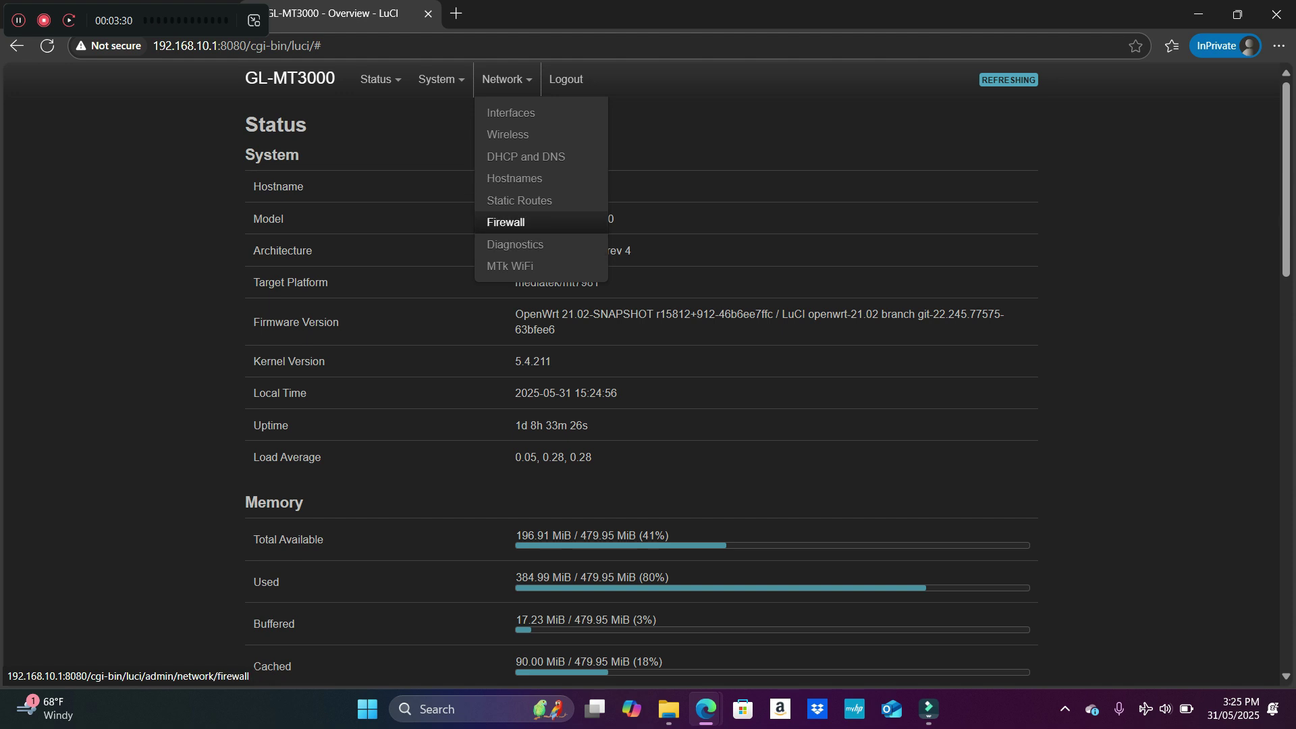
# Inspect the lan firewall zone's forwarding to tailscale and close it without changes
pyautogui.click(506, 222)
pyautogui.scroll(-5, 641, 404)
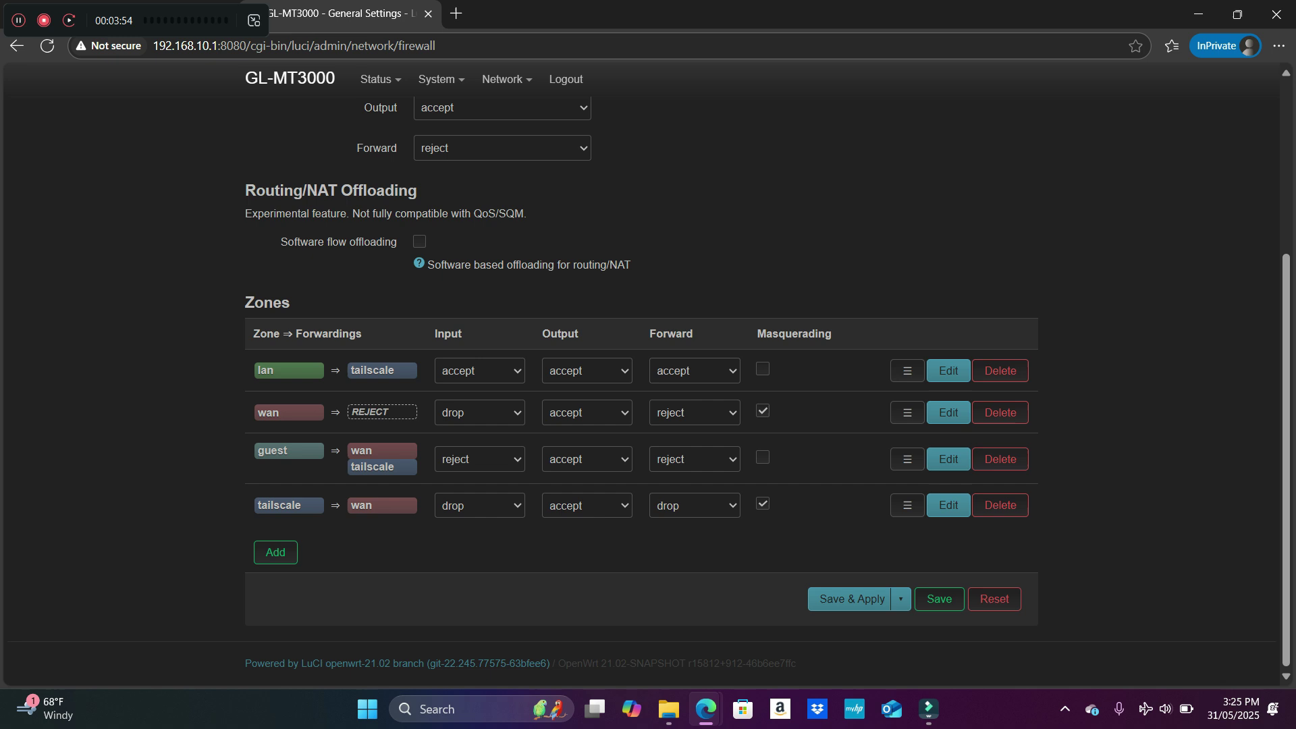
pyautogui.click(948, 371)
pyautogui.scroll(-1, 641, 371)
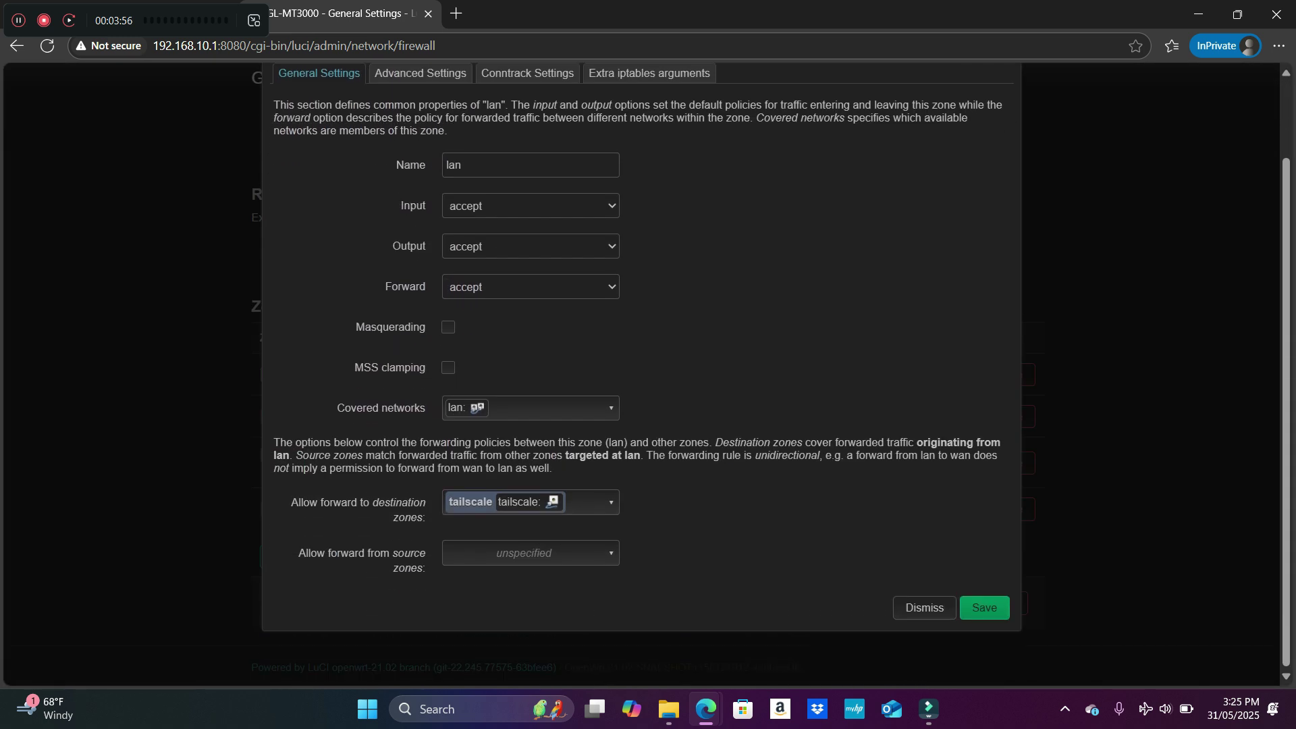
pyautogui.click(587, 502)
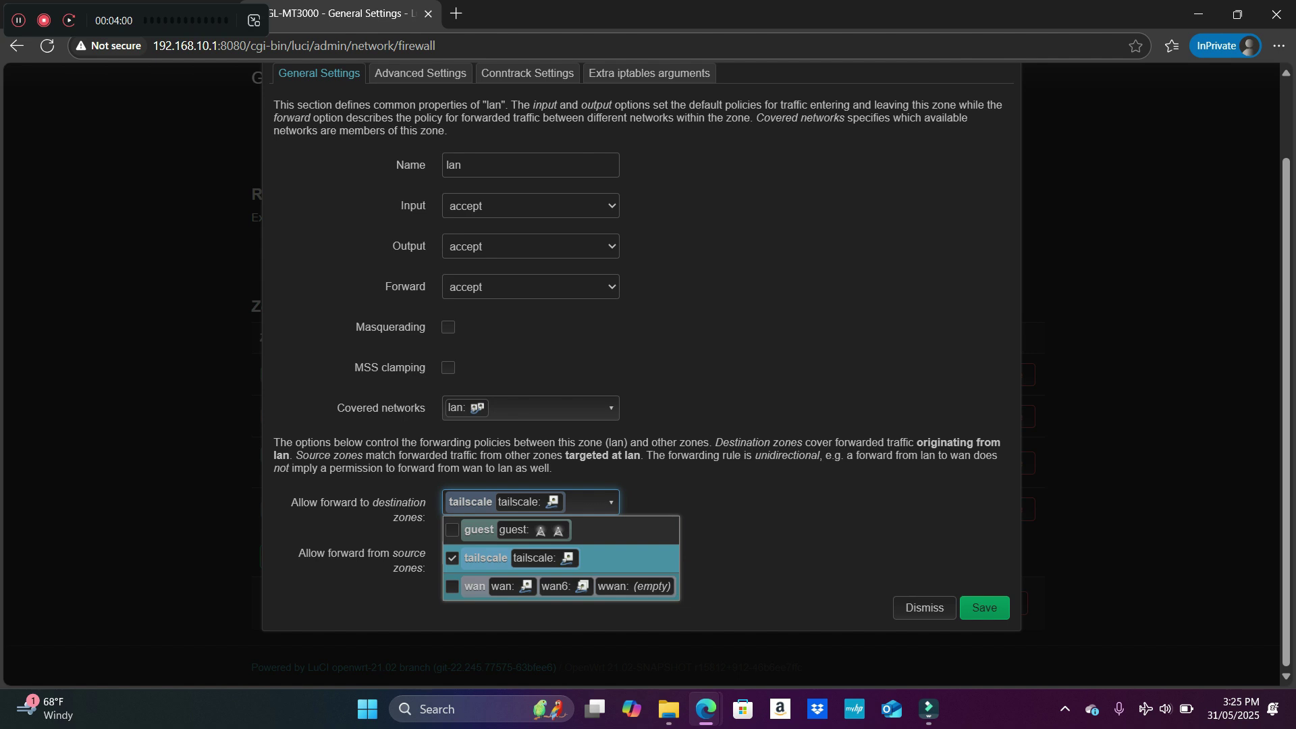
pyautogui.press('Escape')
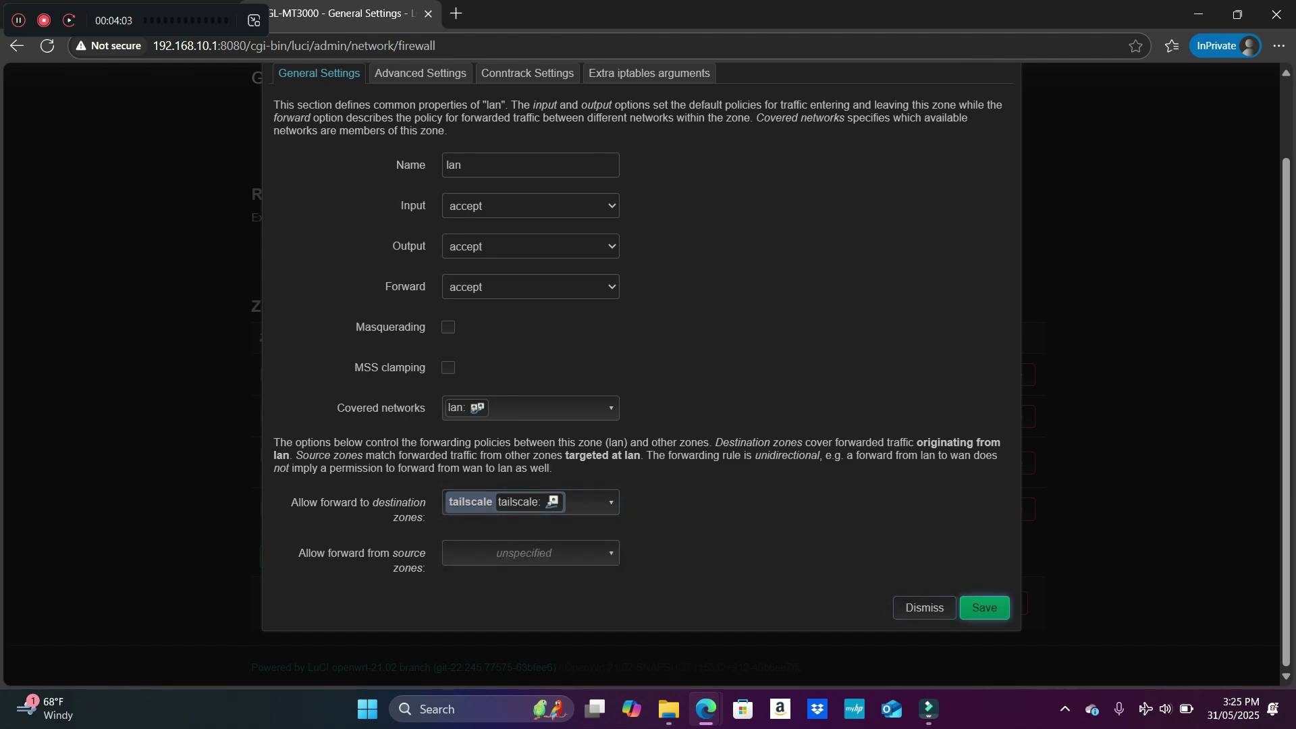
pyautogui.click(924, 608)
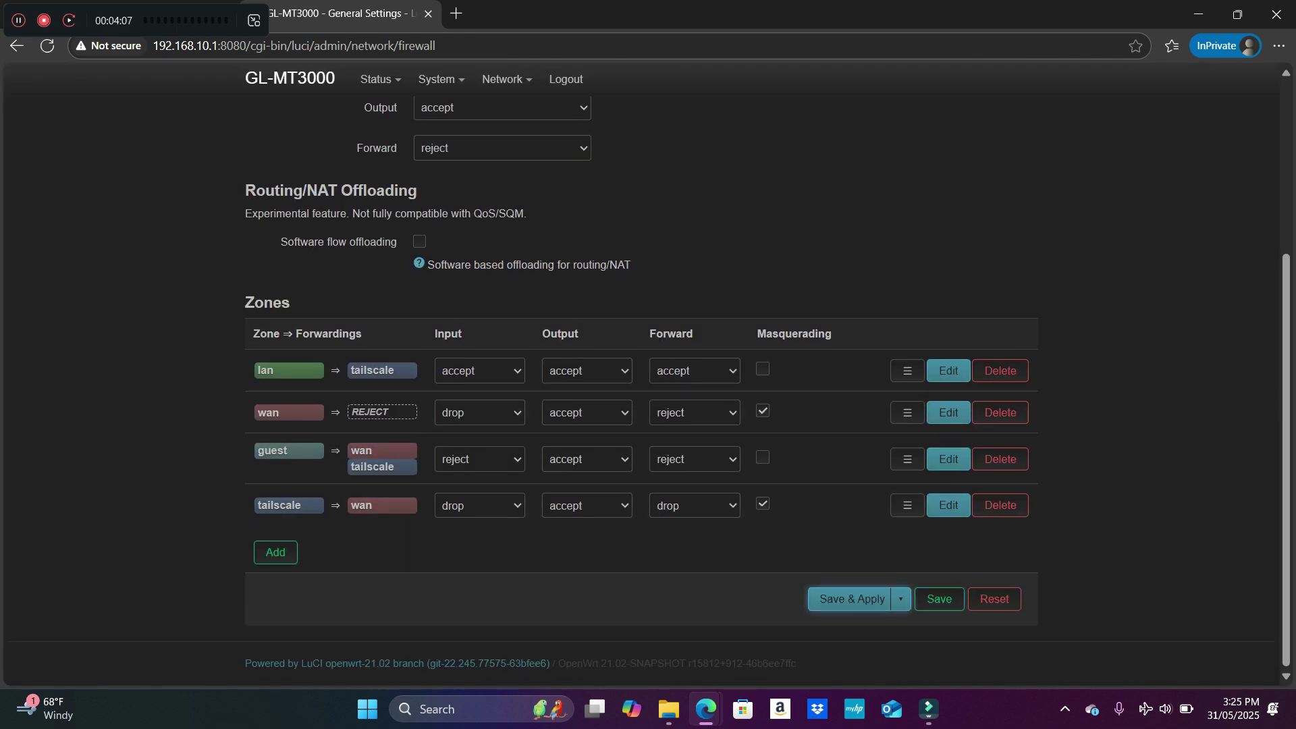
# Save & Apply the unchanged firewall configuration and close the LuCI tab
pyautogui.click(849, 599)
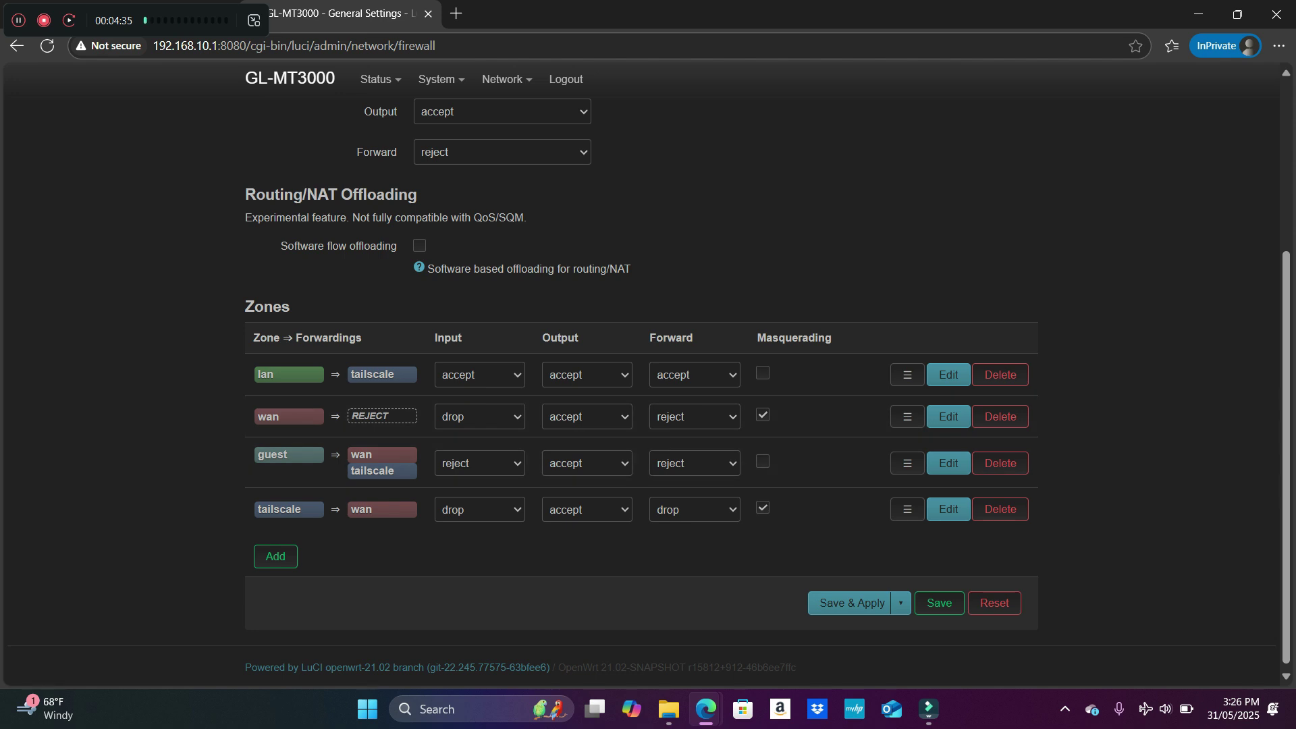
pyautogui.scroll(4, 641, 364)
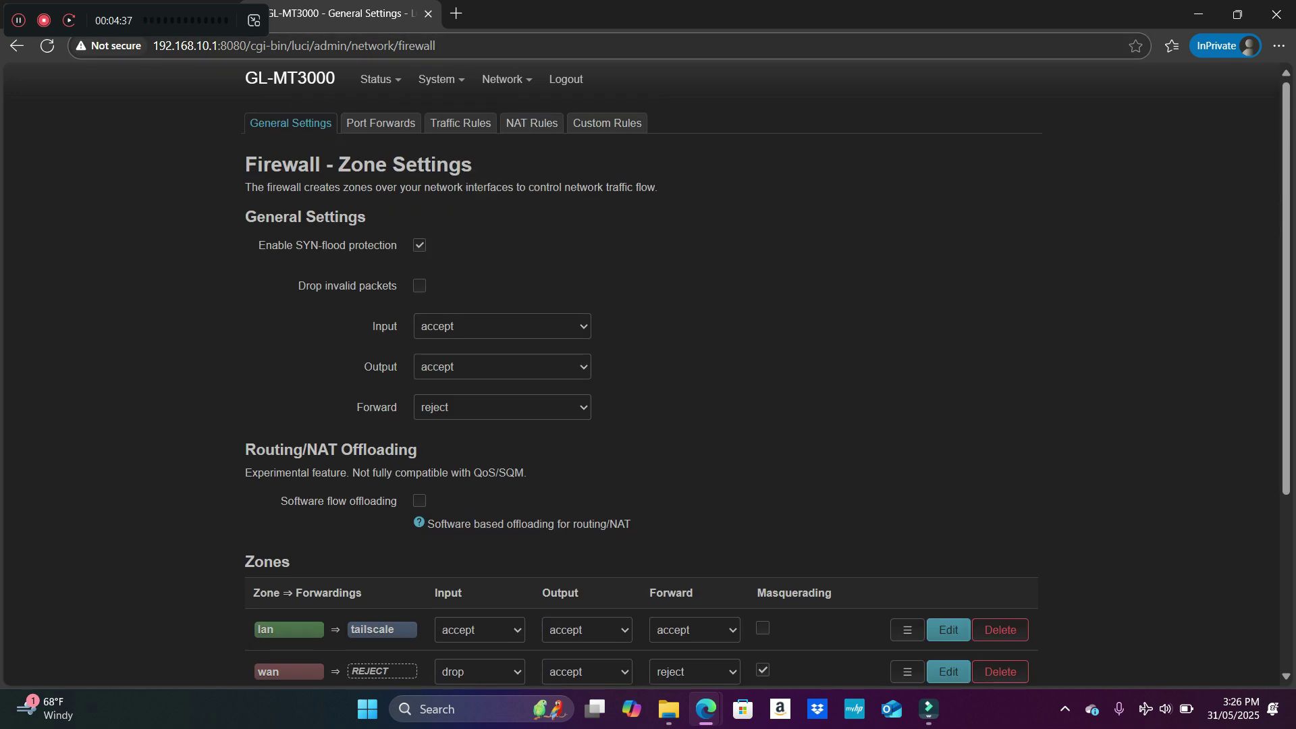
pyautogui.hotkey('ctrl', 'w')
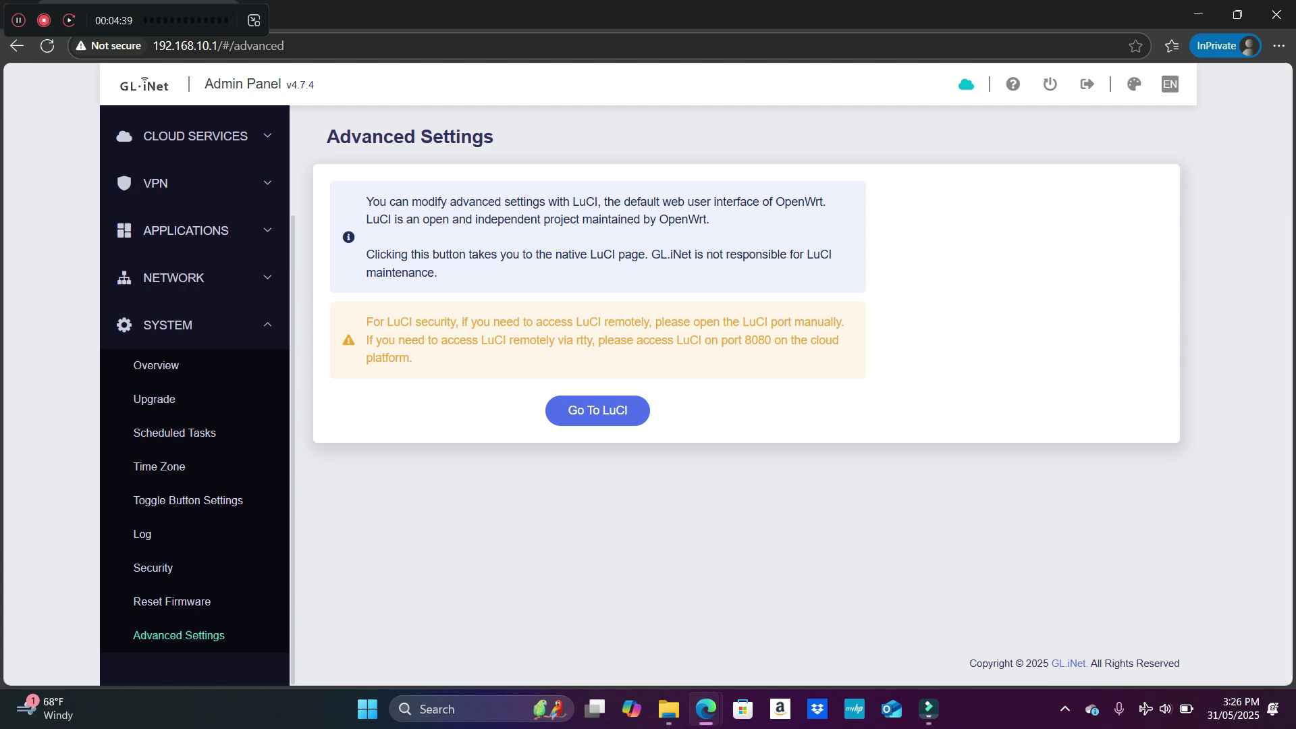
pyautogui.scroll(2, 196, 405)
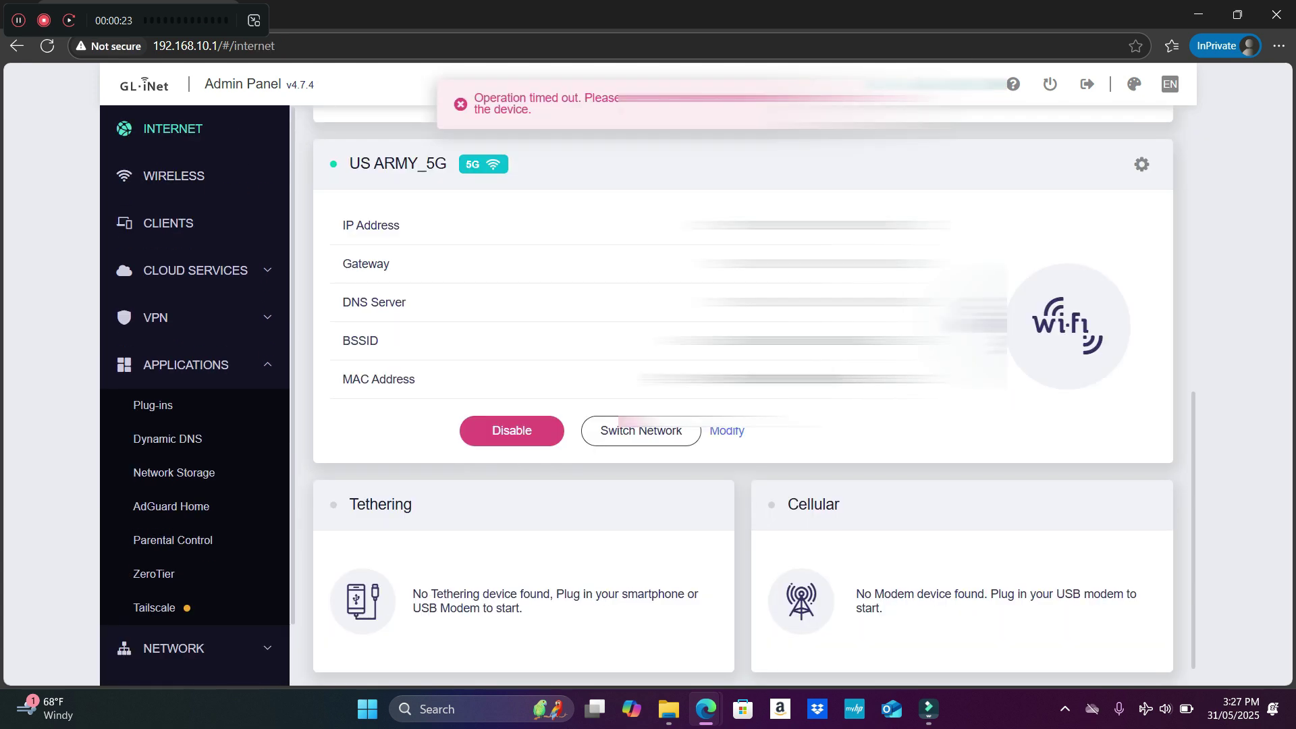
pyautogui.scroll(2, 743, 391)
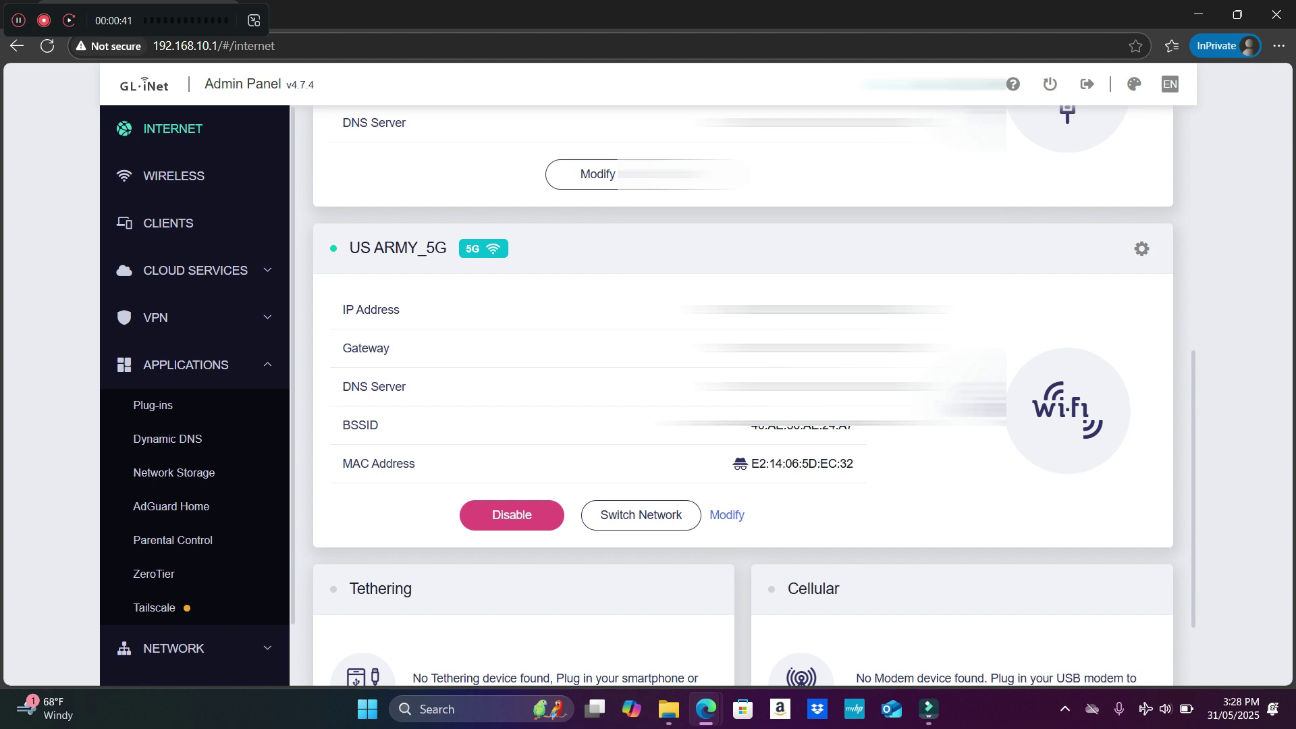
# Change the US ARMY_5G repeater's MAC mode from Random to Clone, using the current client's address
pyautogui.click(726, 514)
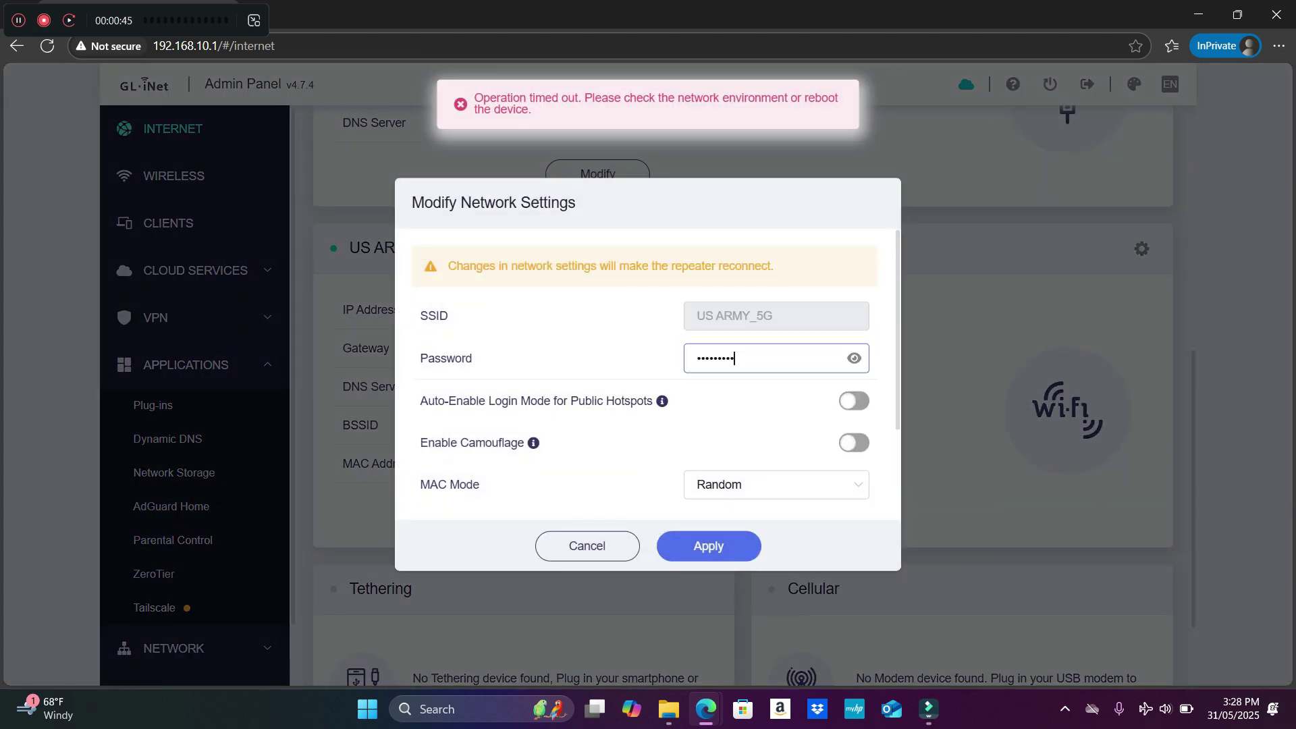
pyautogui.click(776, 484)
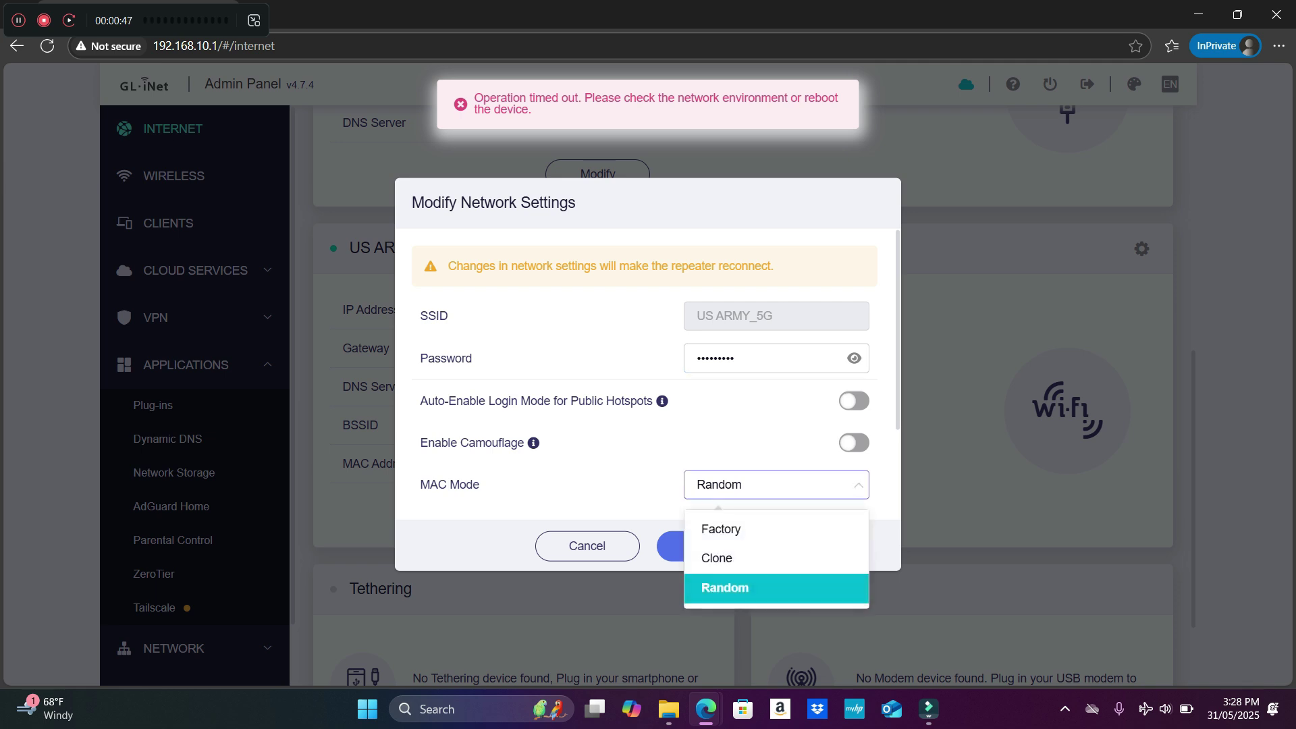
pyautogui.click(717, 557)
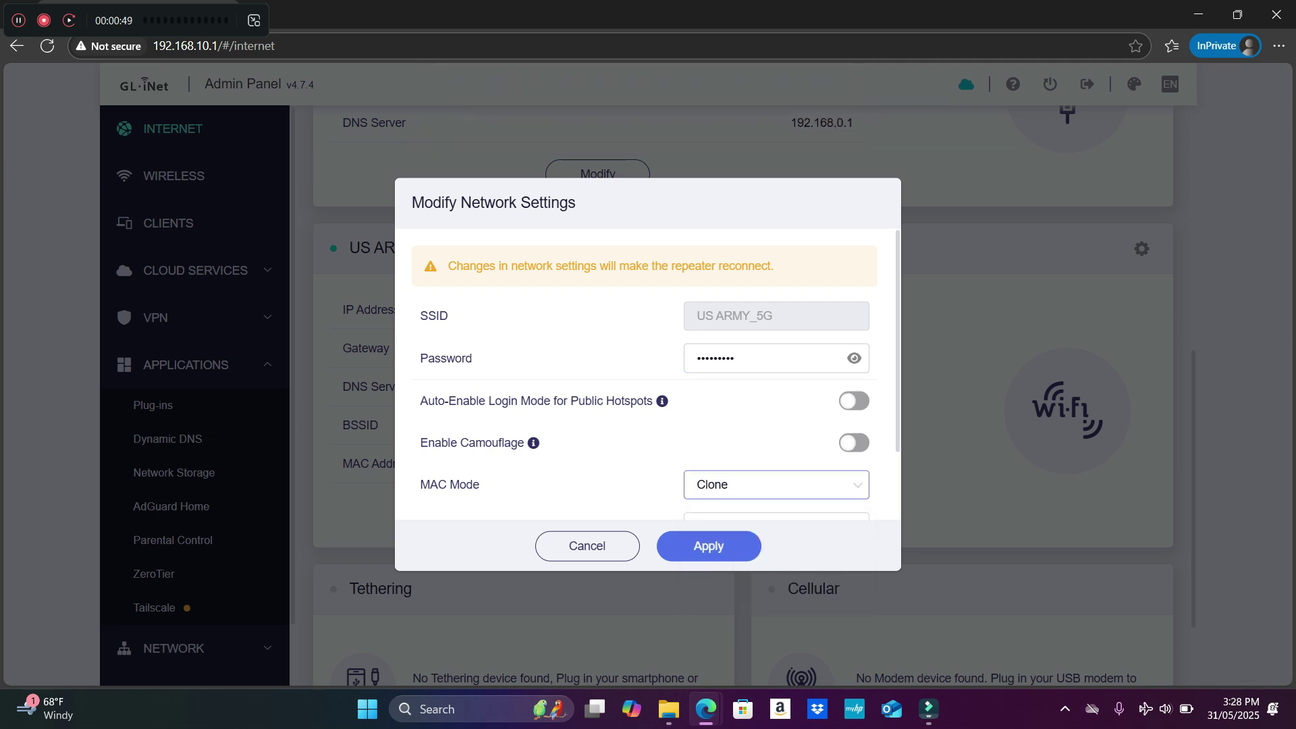
pyautogui.scroll(-2, 648, 374)
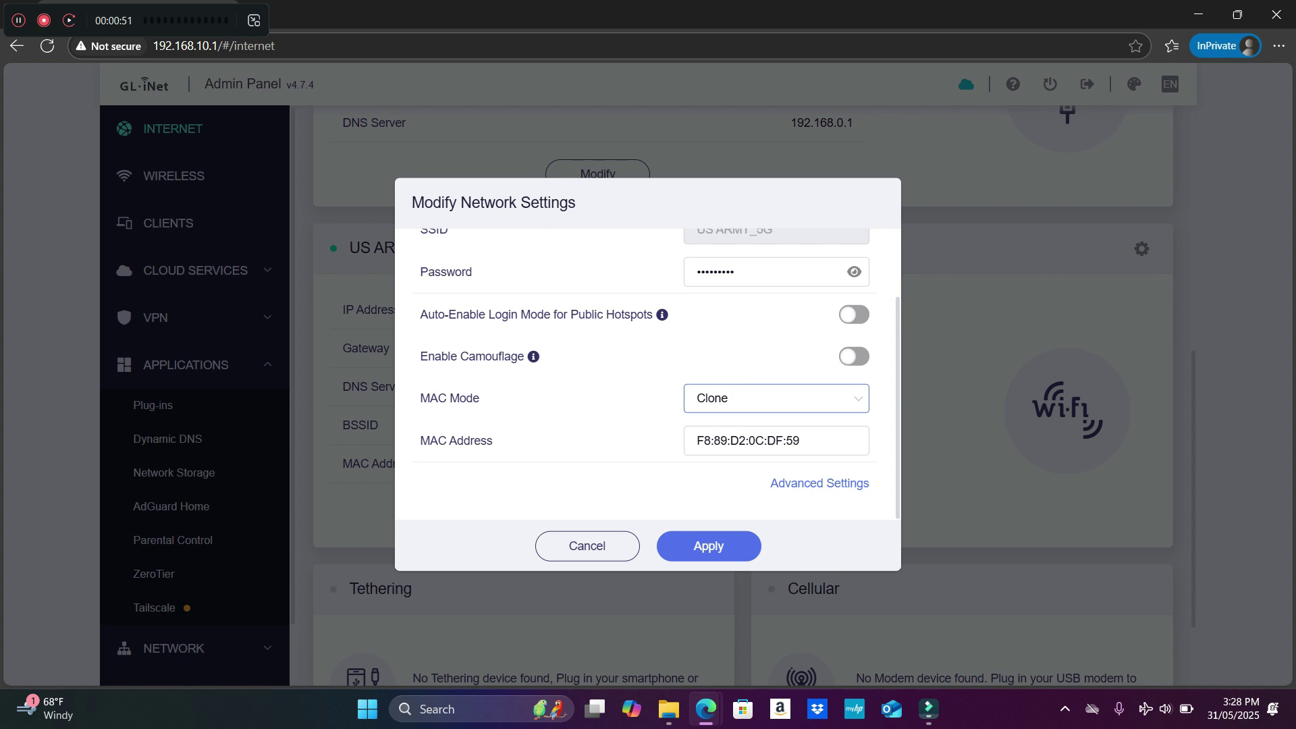
pyautogui.click(776, 440)
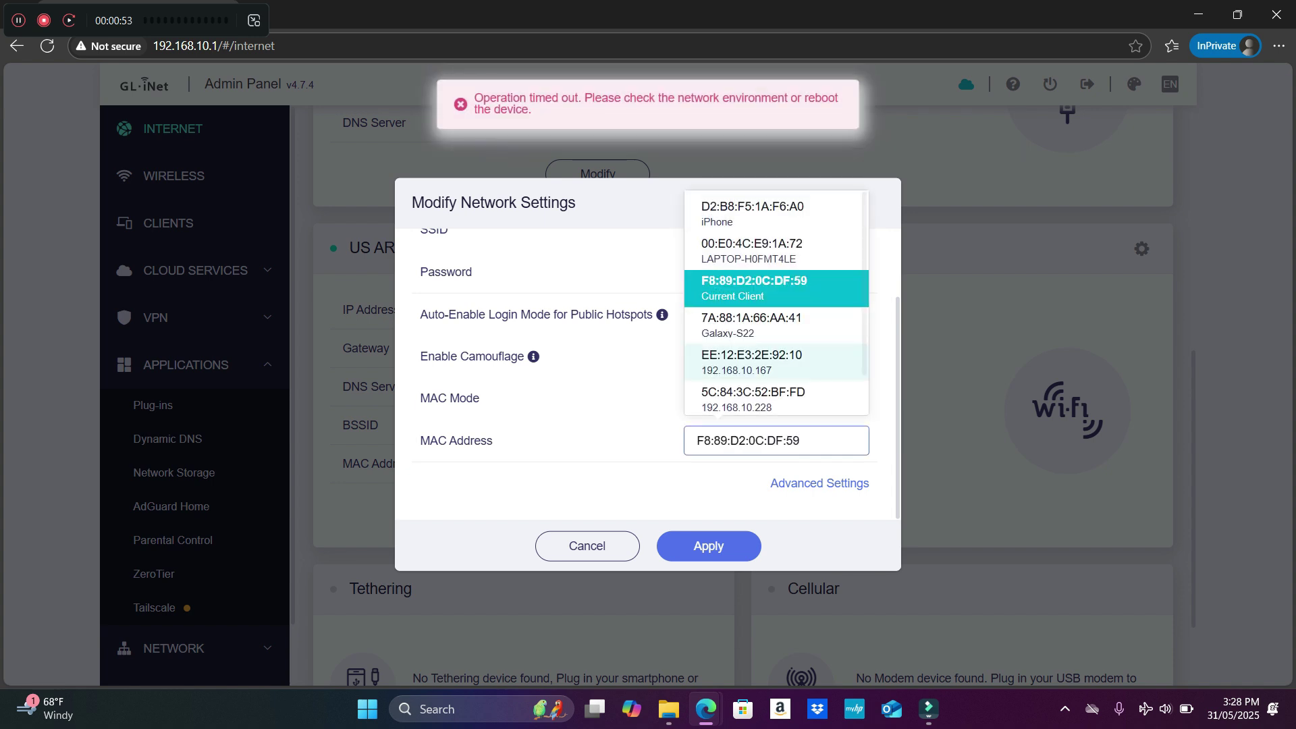
pyautogui.scroll(-1, 776, 396)
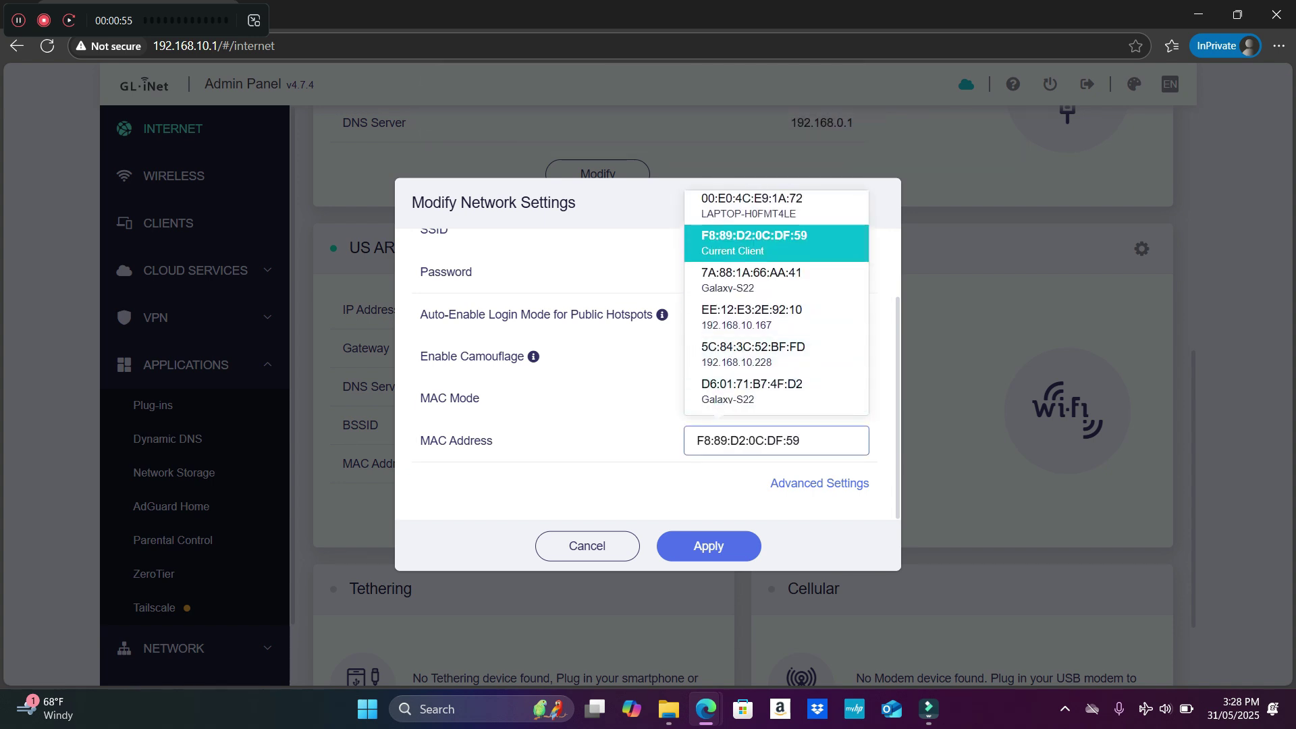
pyautogui.click(799, 440)
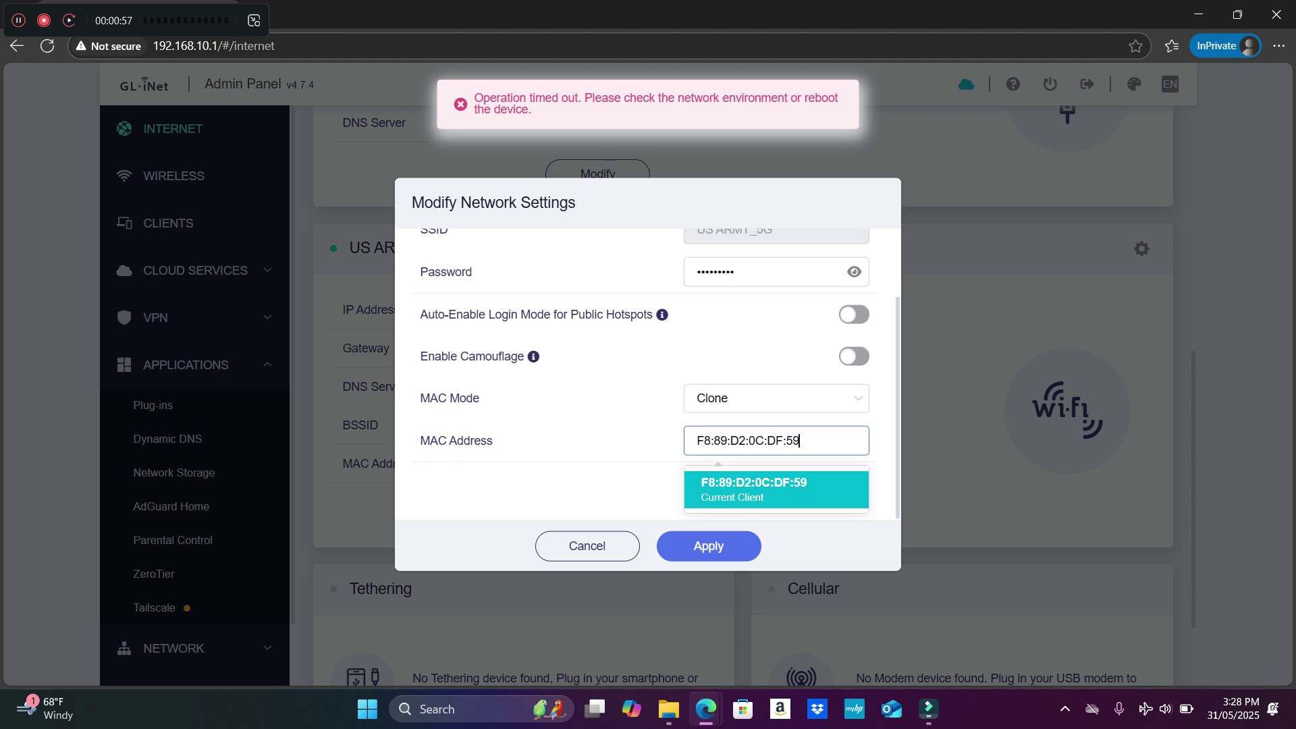